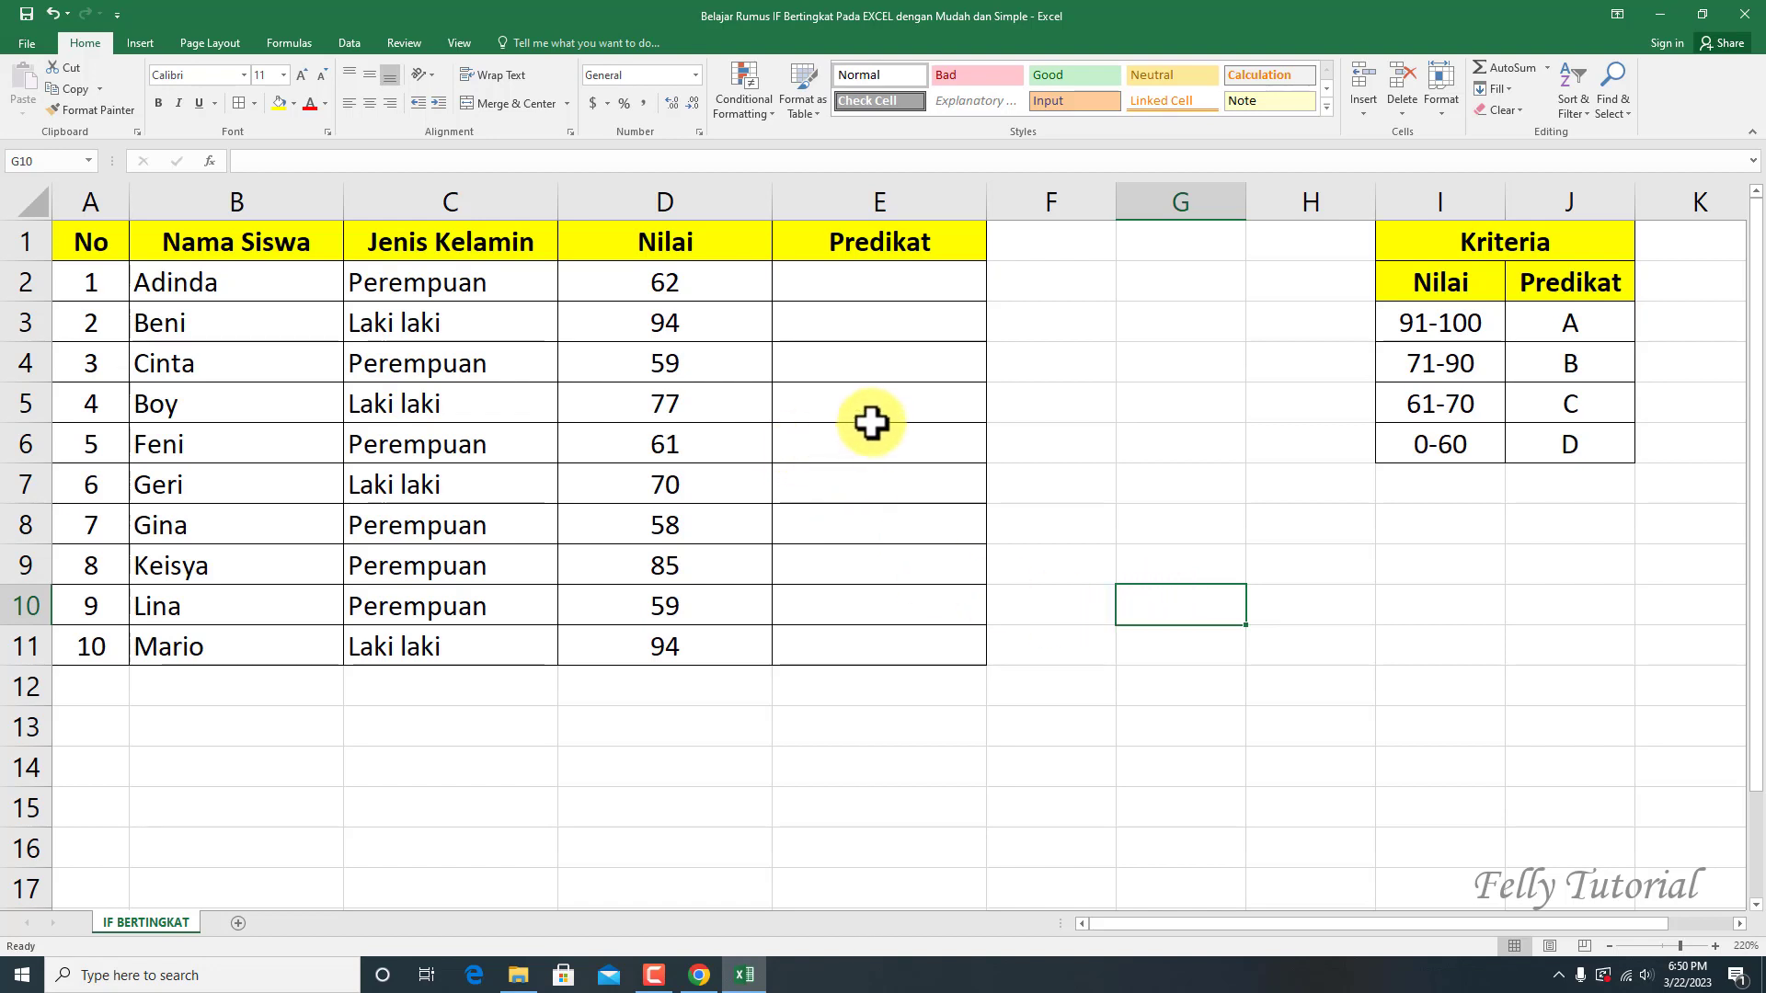
Examine the empty Predikat column and the Kriteria table that assigns a grade to each Nilai range
click(872, 375)
click(914, 292)
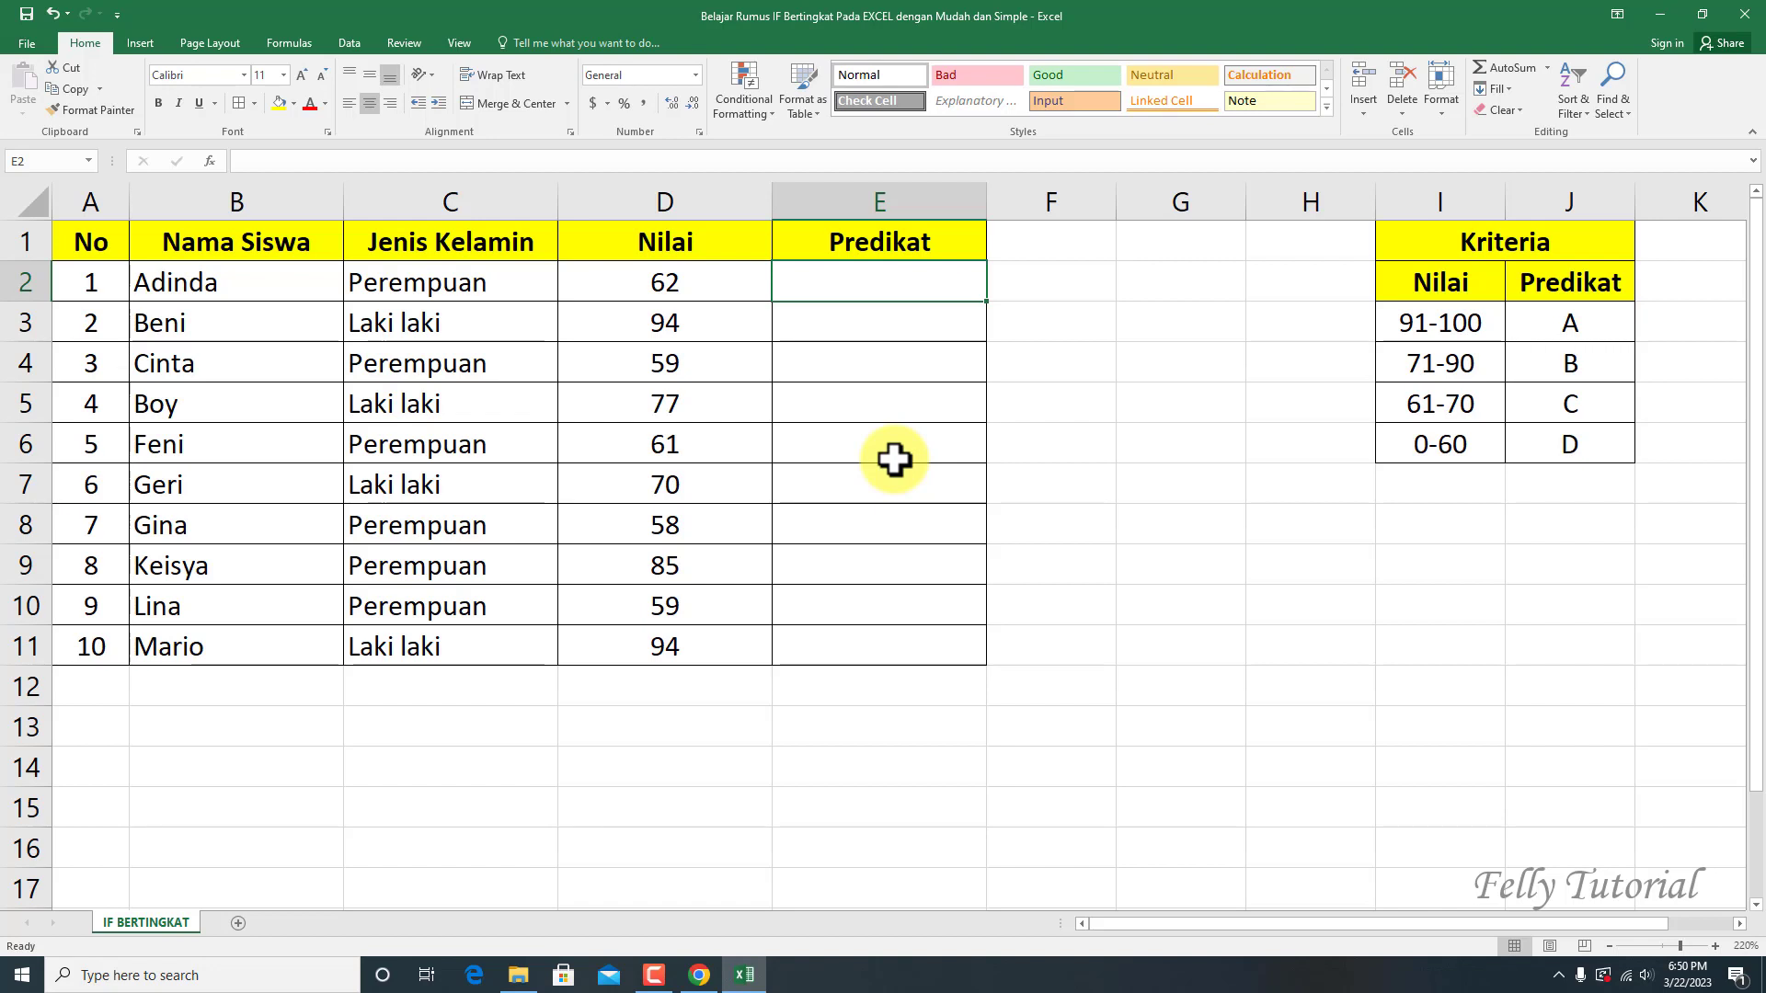
click(865, 426)
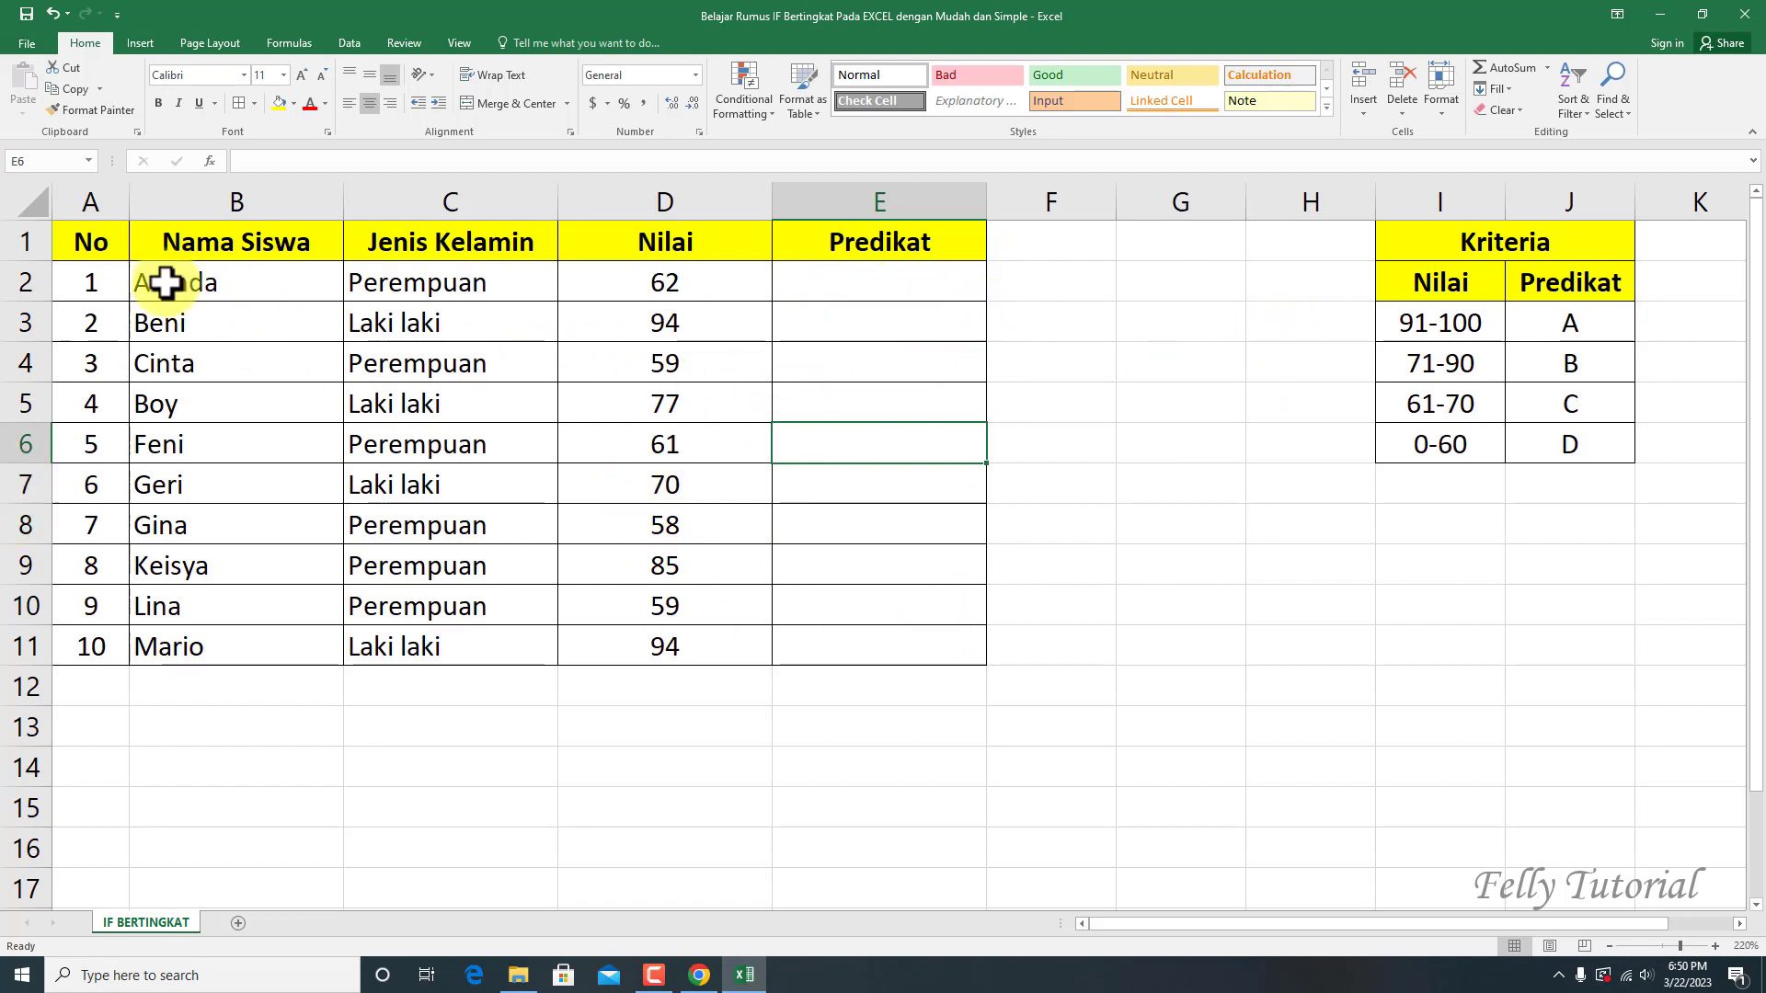
click(890, 283)
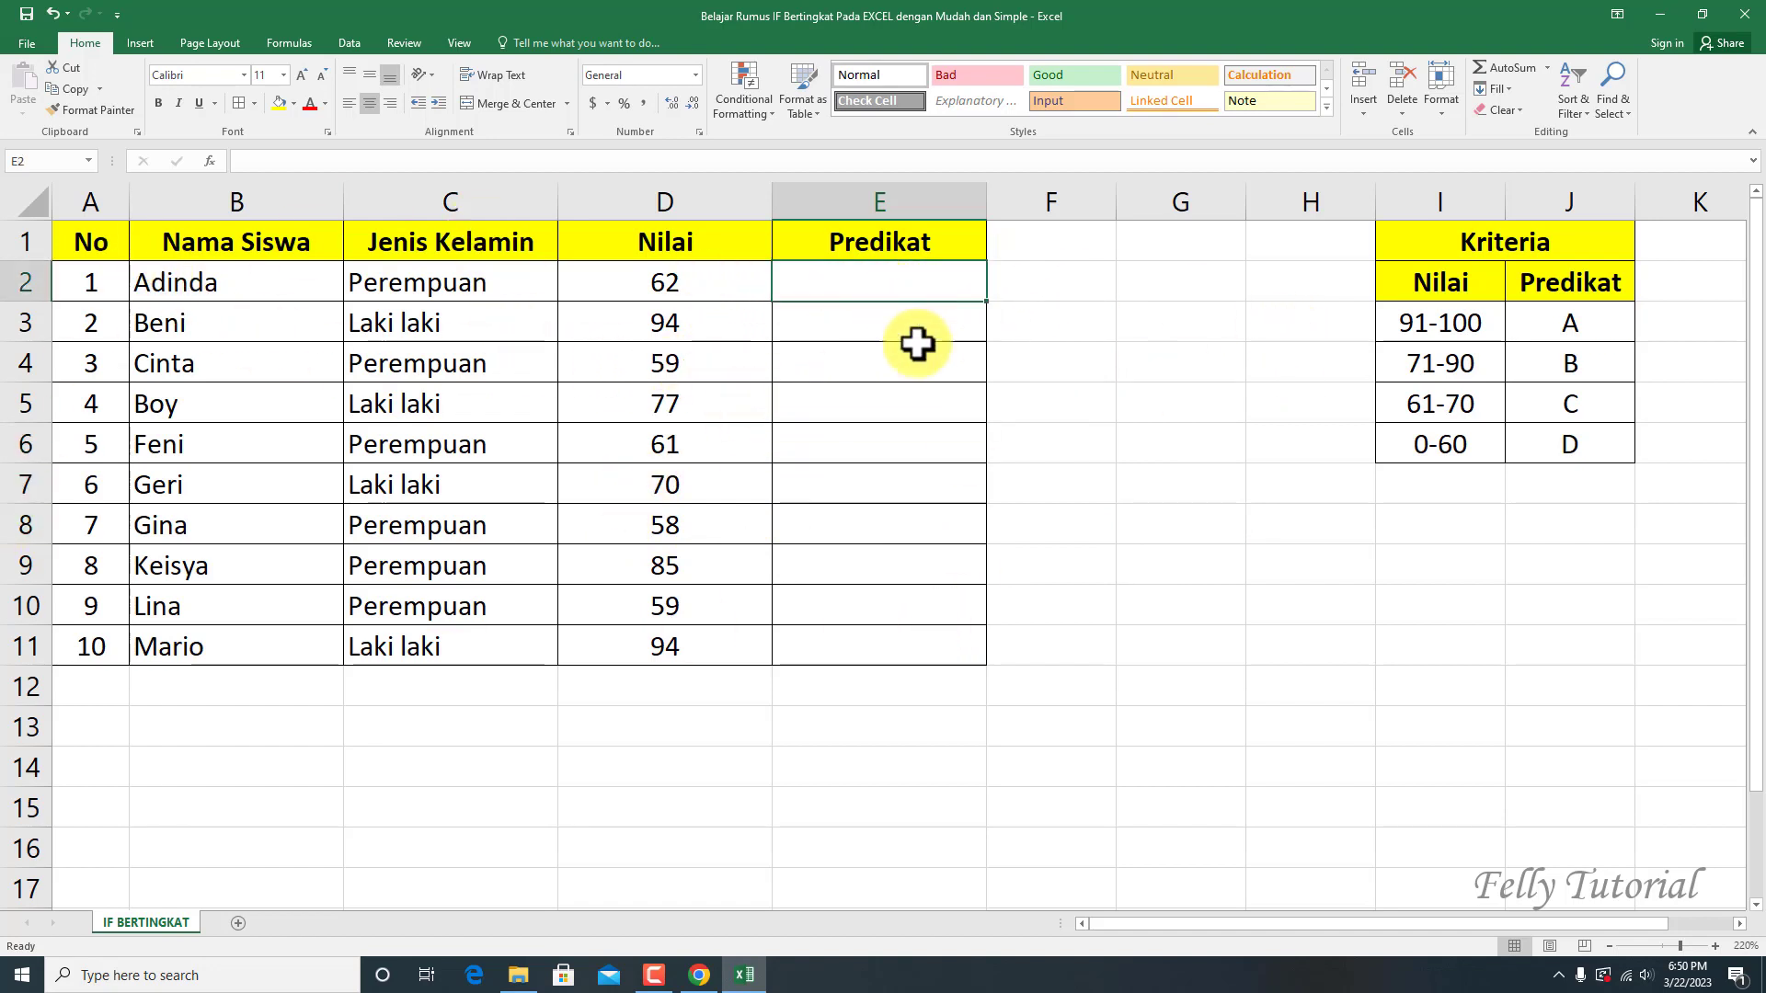
drag(902, 276, 846, 280)
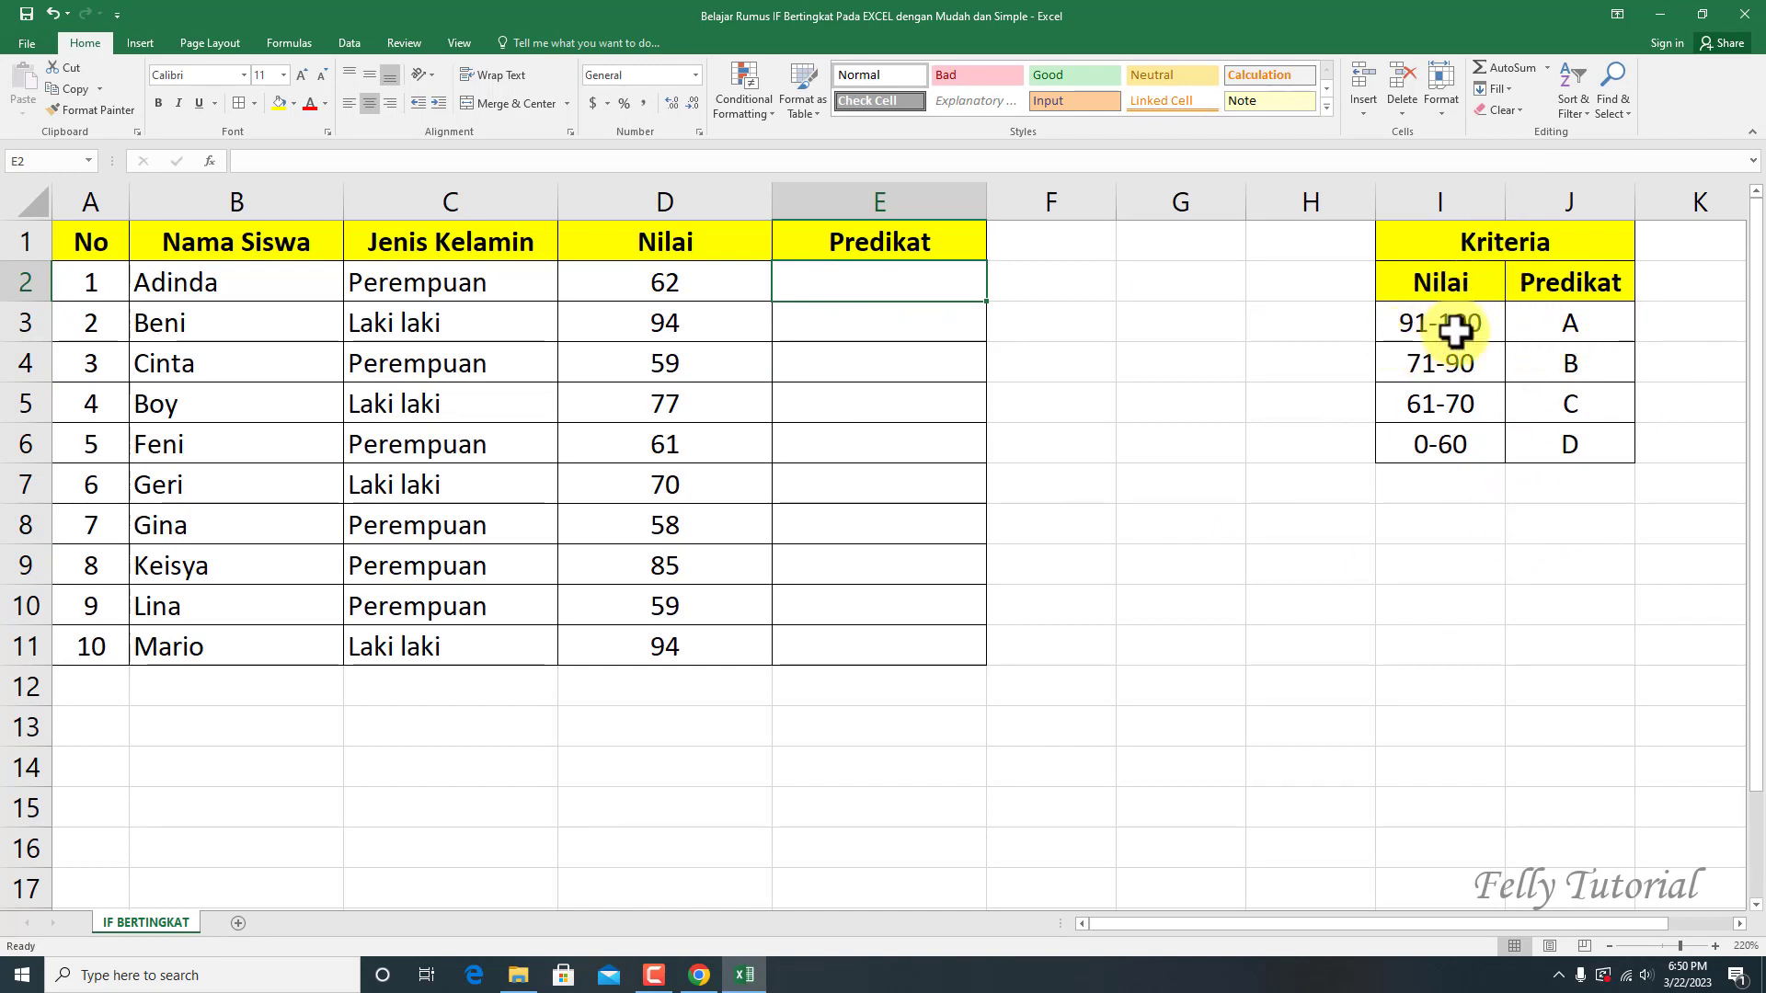
click(1572, 329)
click(1465, 368)
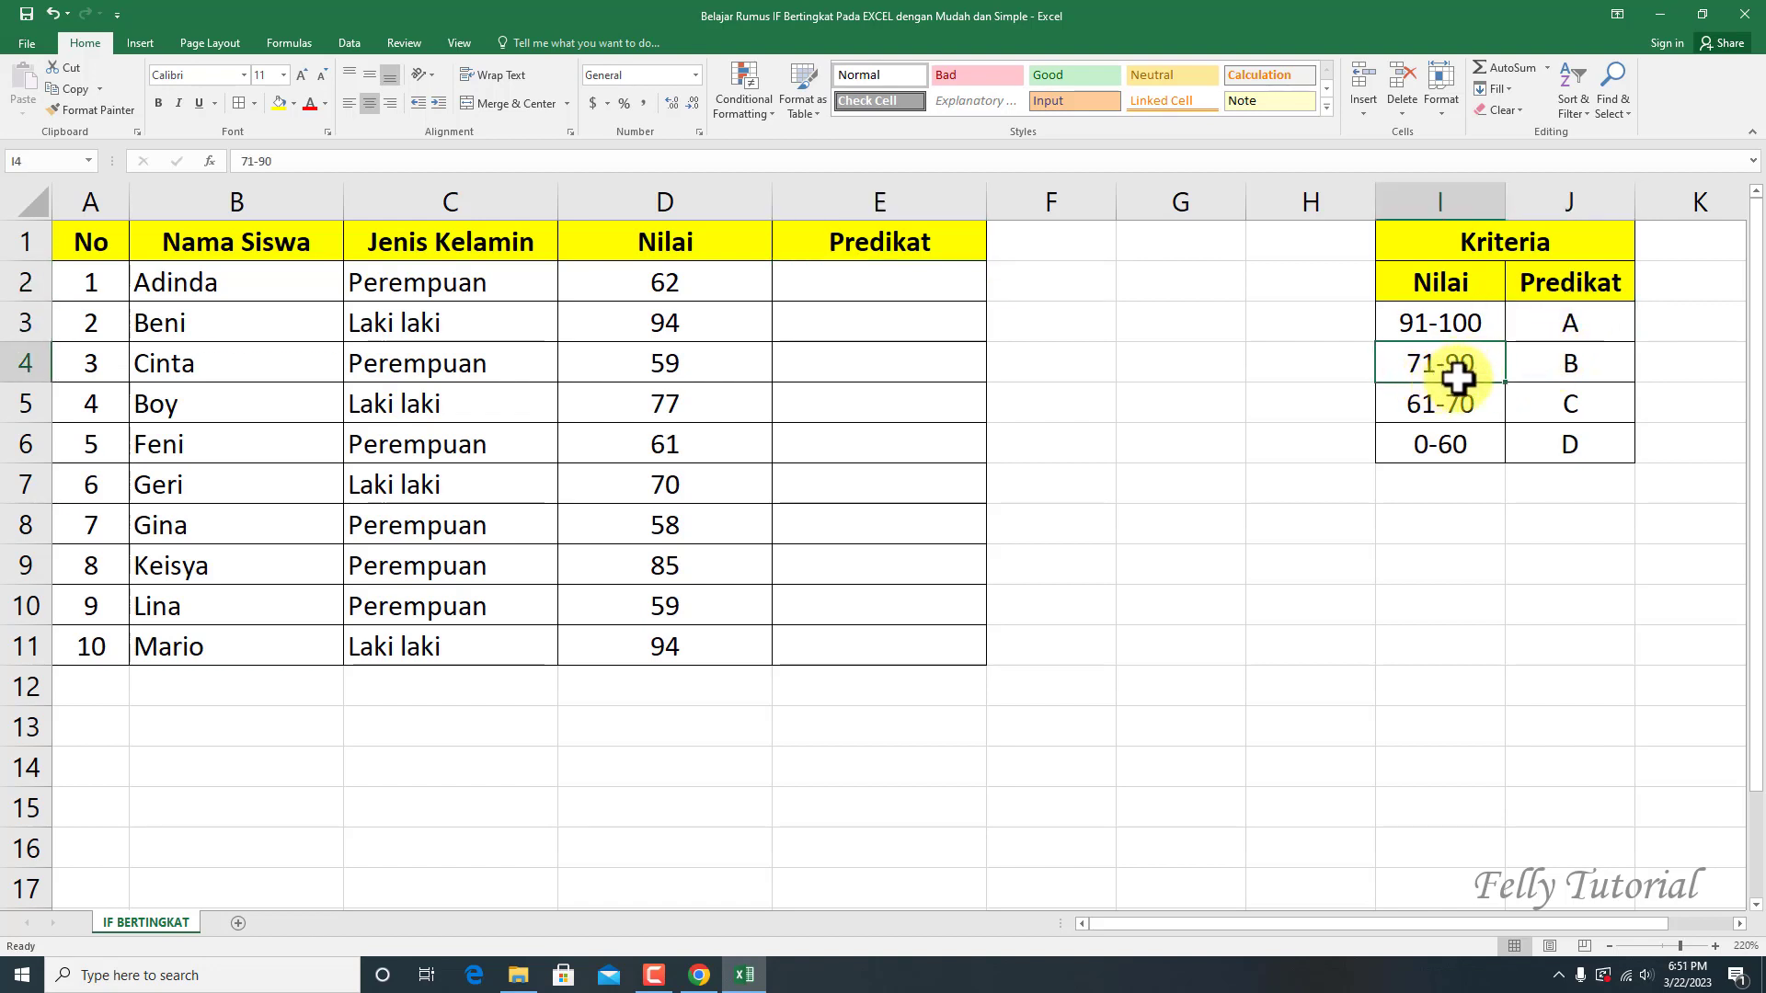
click(1568, 363)
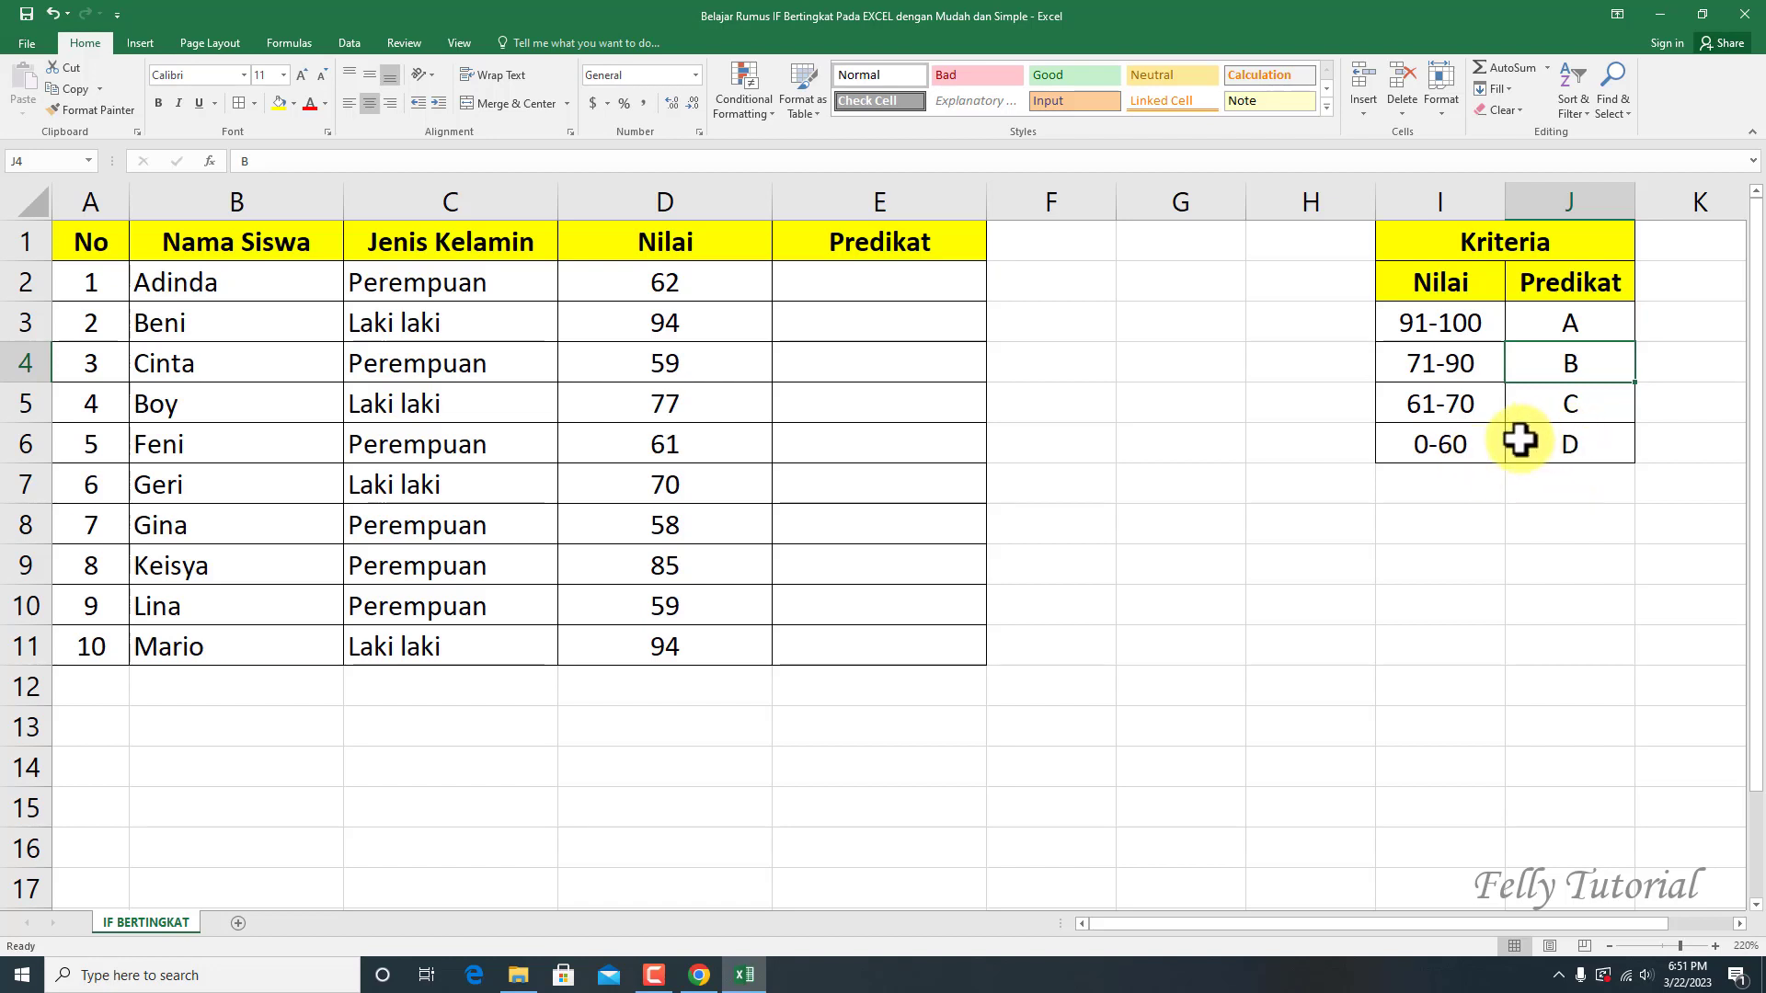
click(906, 293)
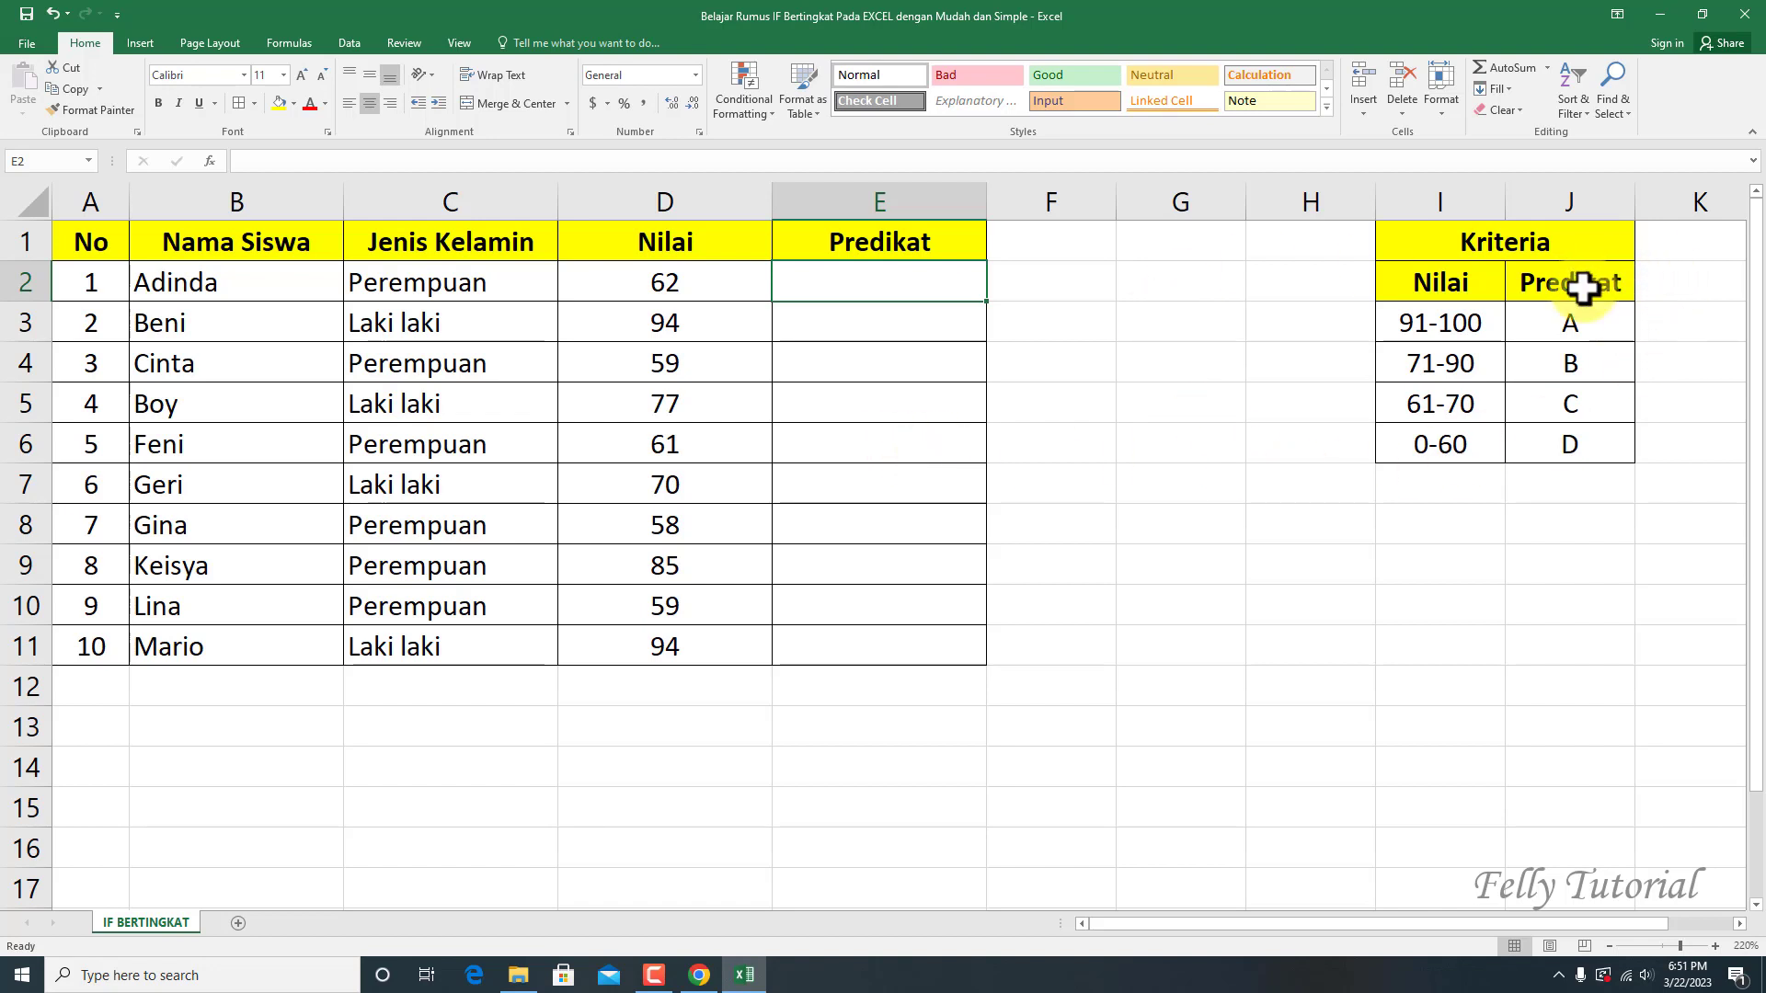
click(906, 364)
Begin an IF formula in cell E2 that tests D2>90 and returns "A" when true
click(883, 291)
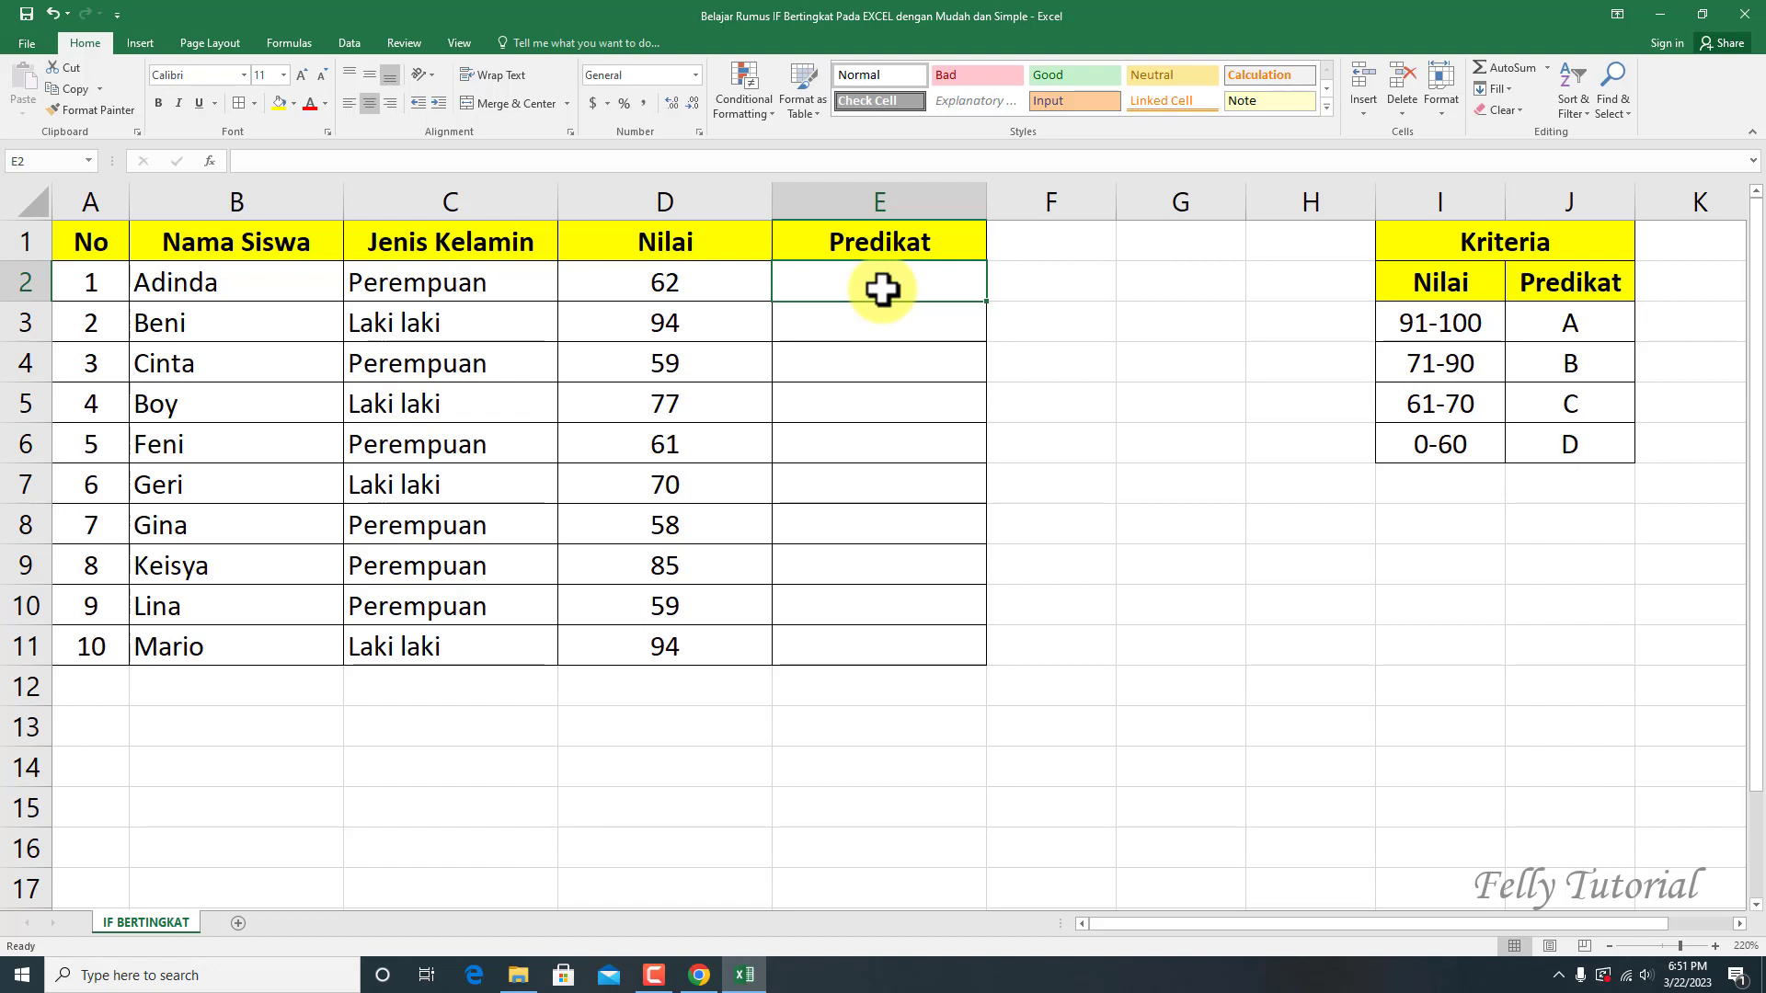
text(=)
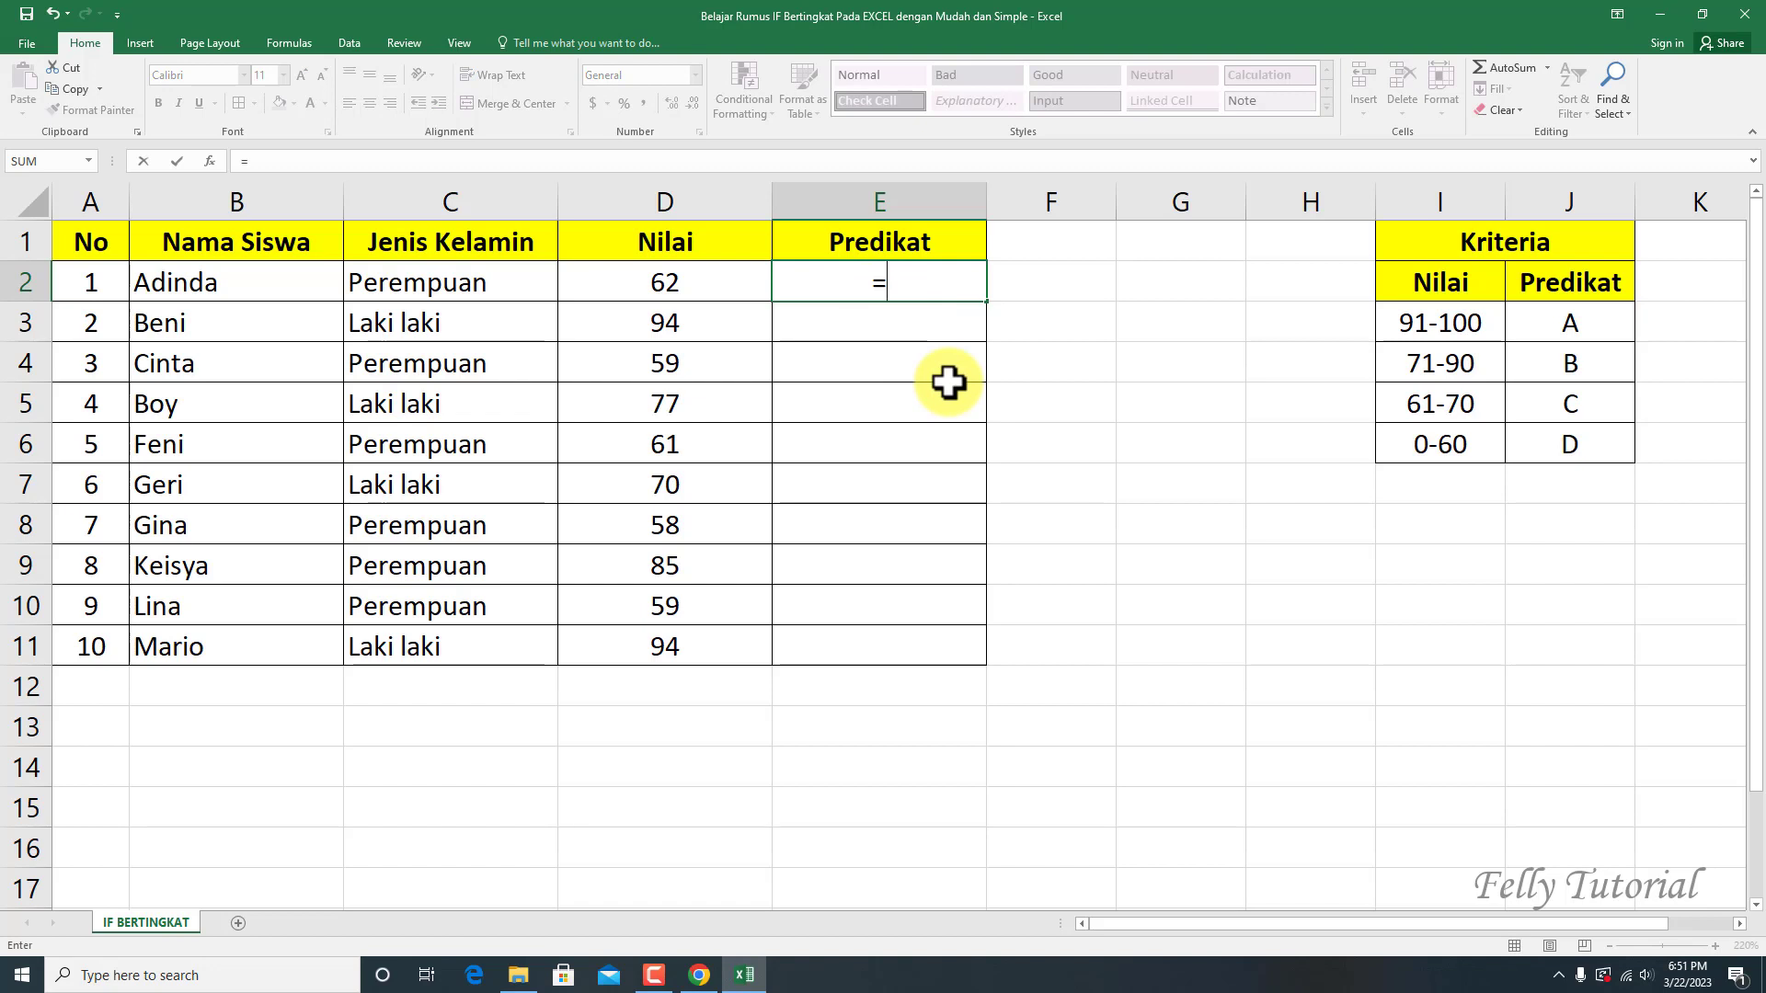
text(IF)
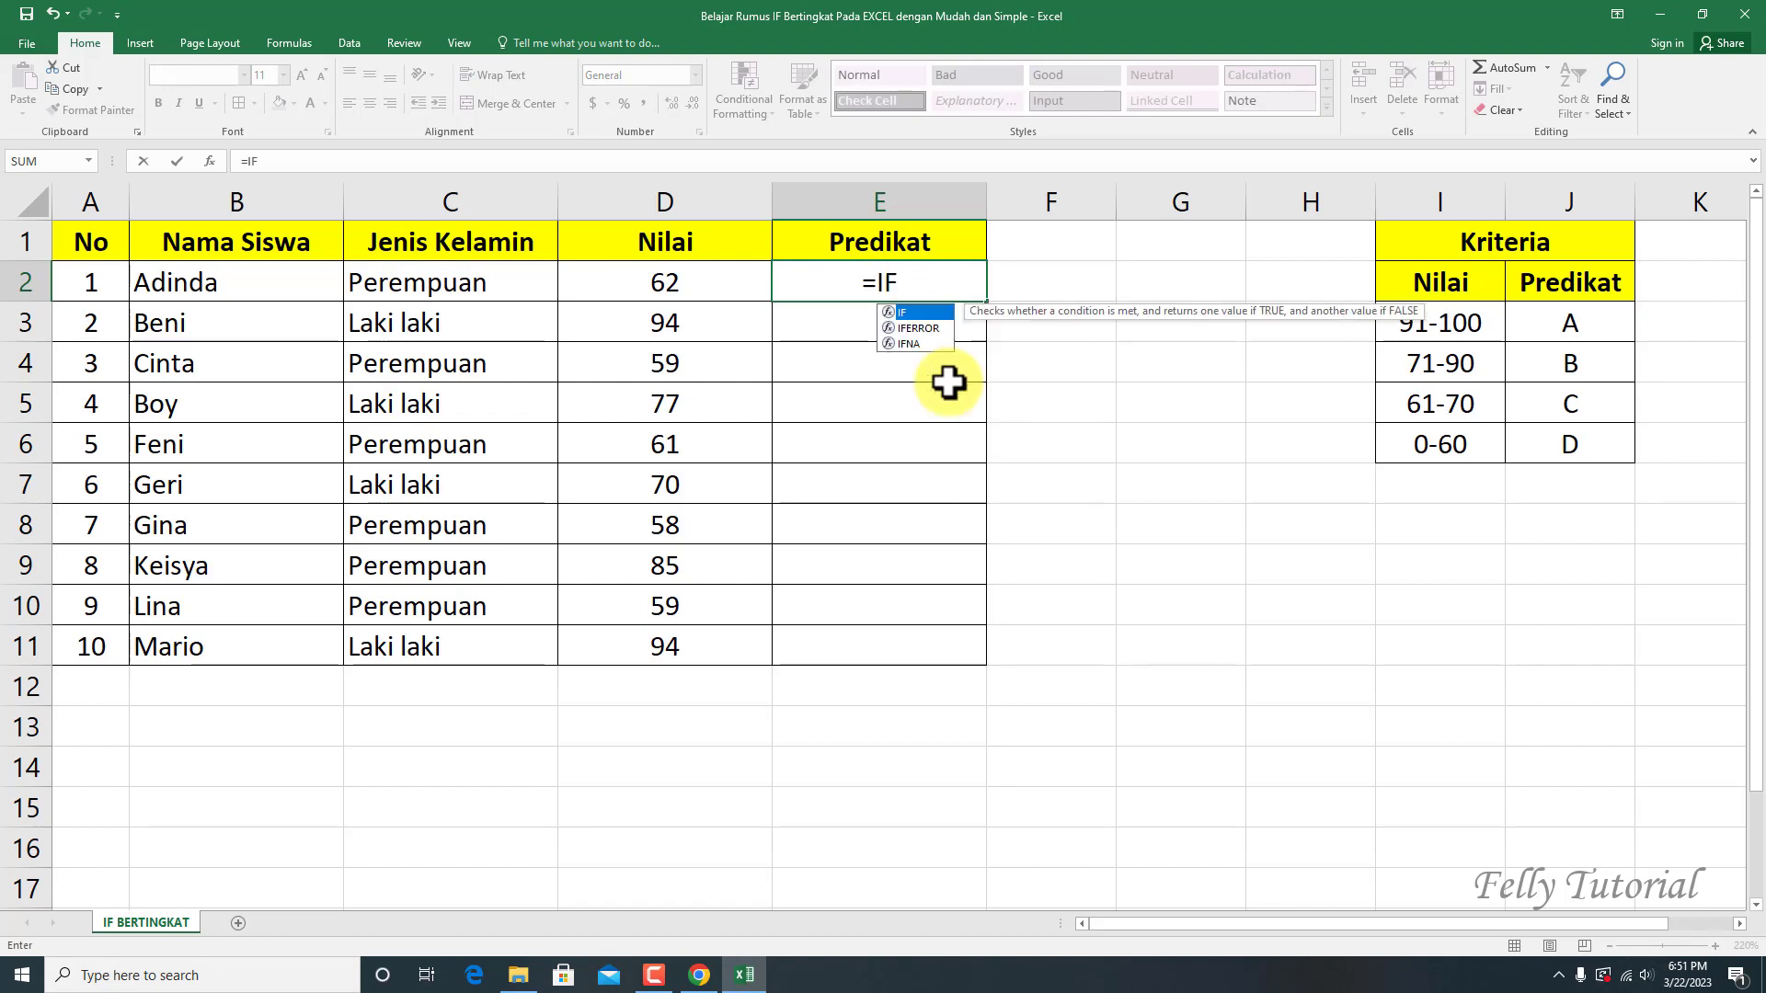
text(()
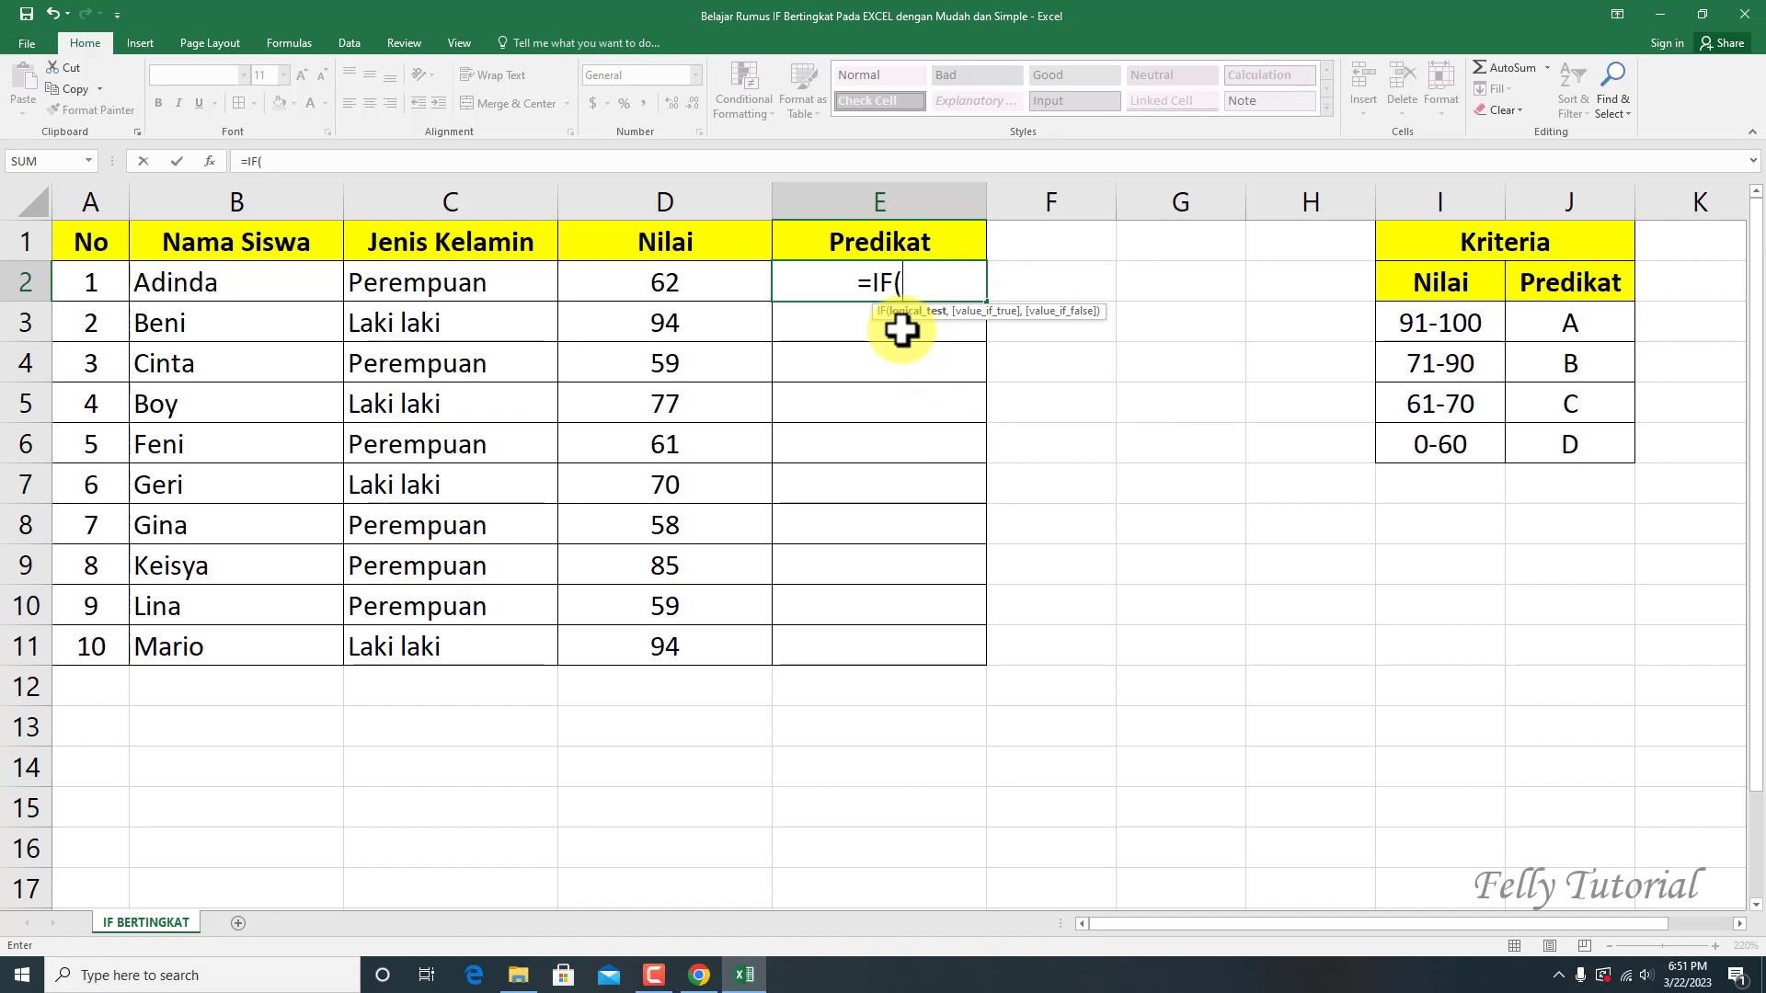
click(693, 283)
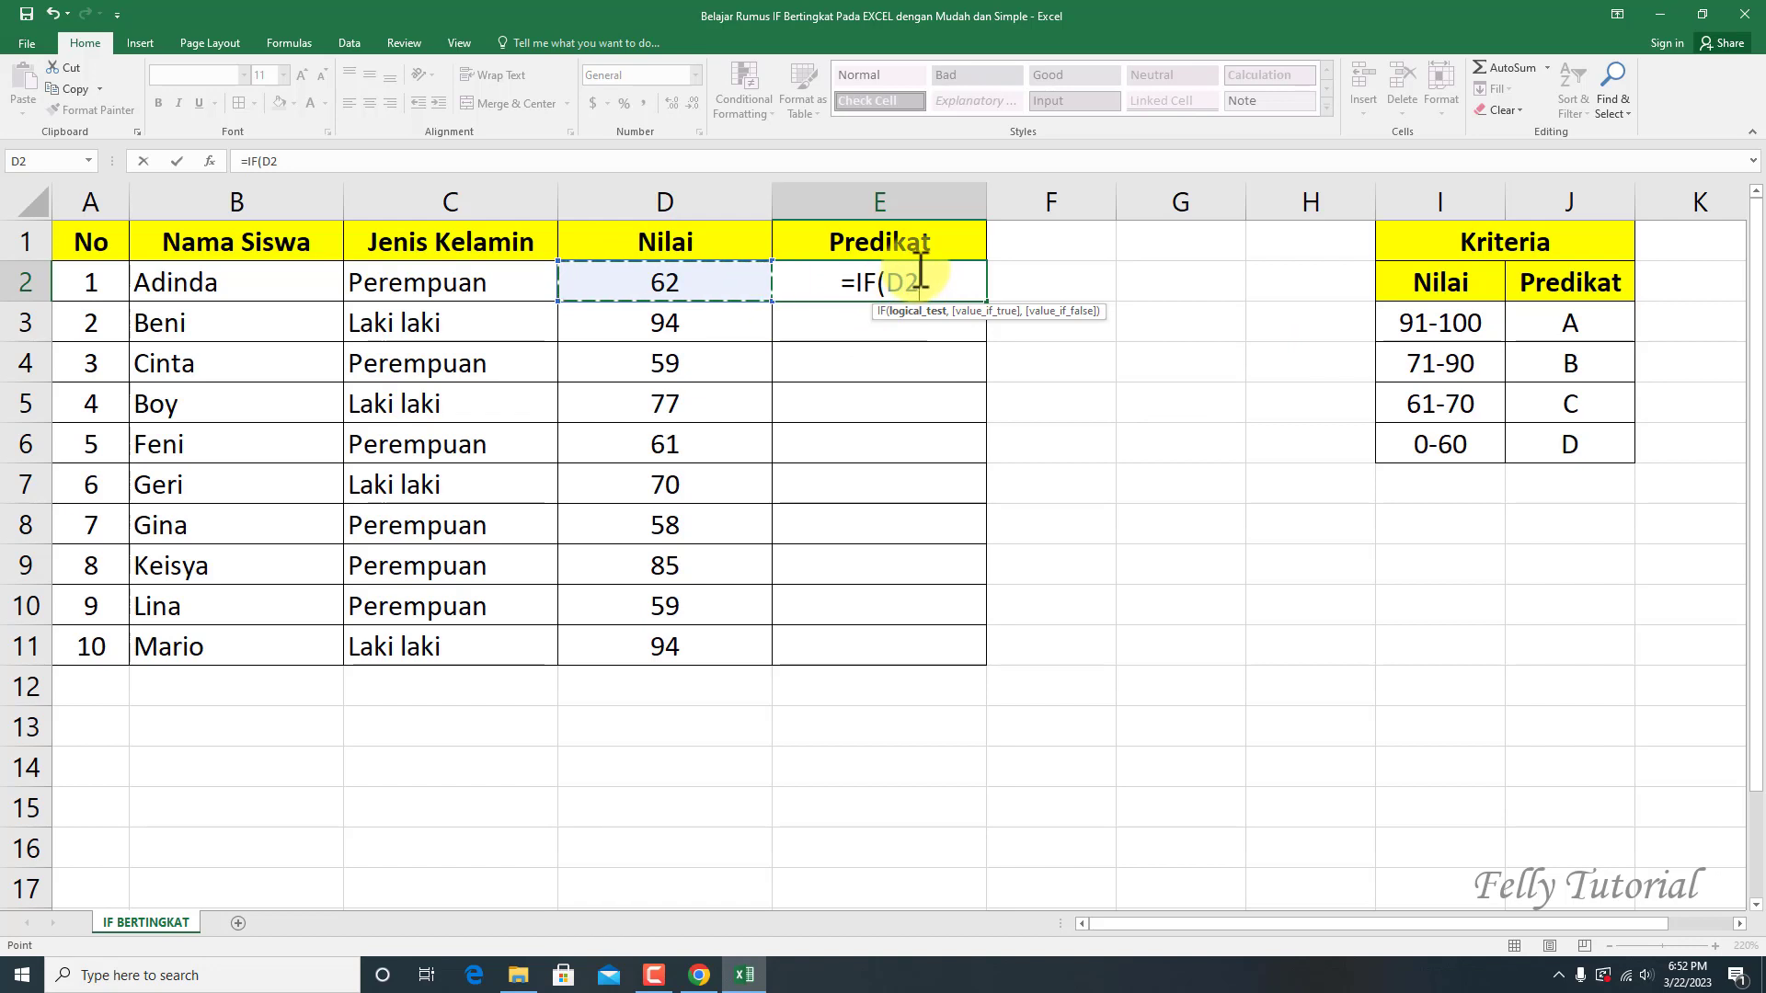
text(>)
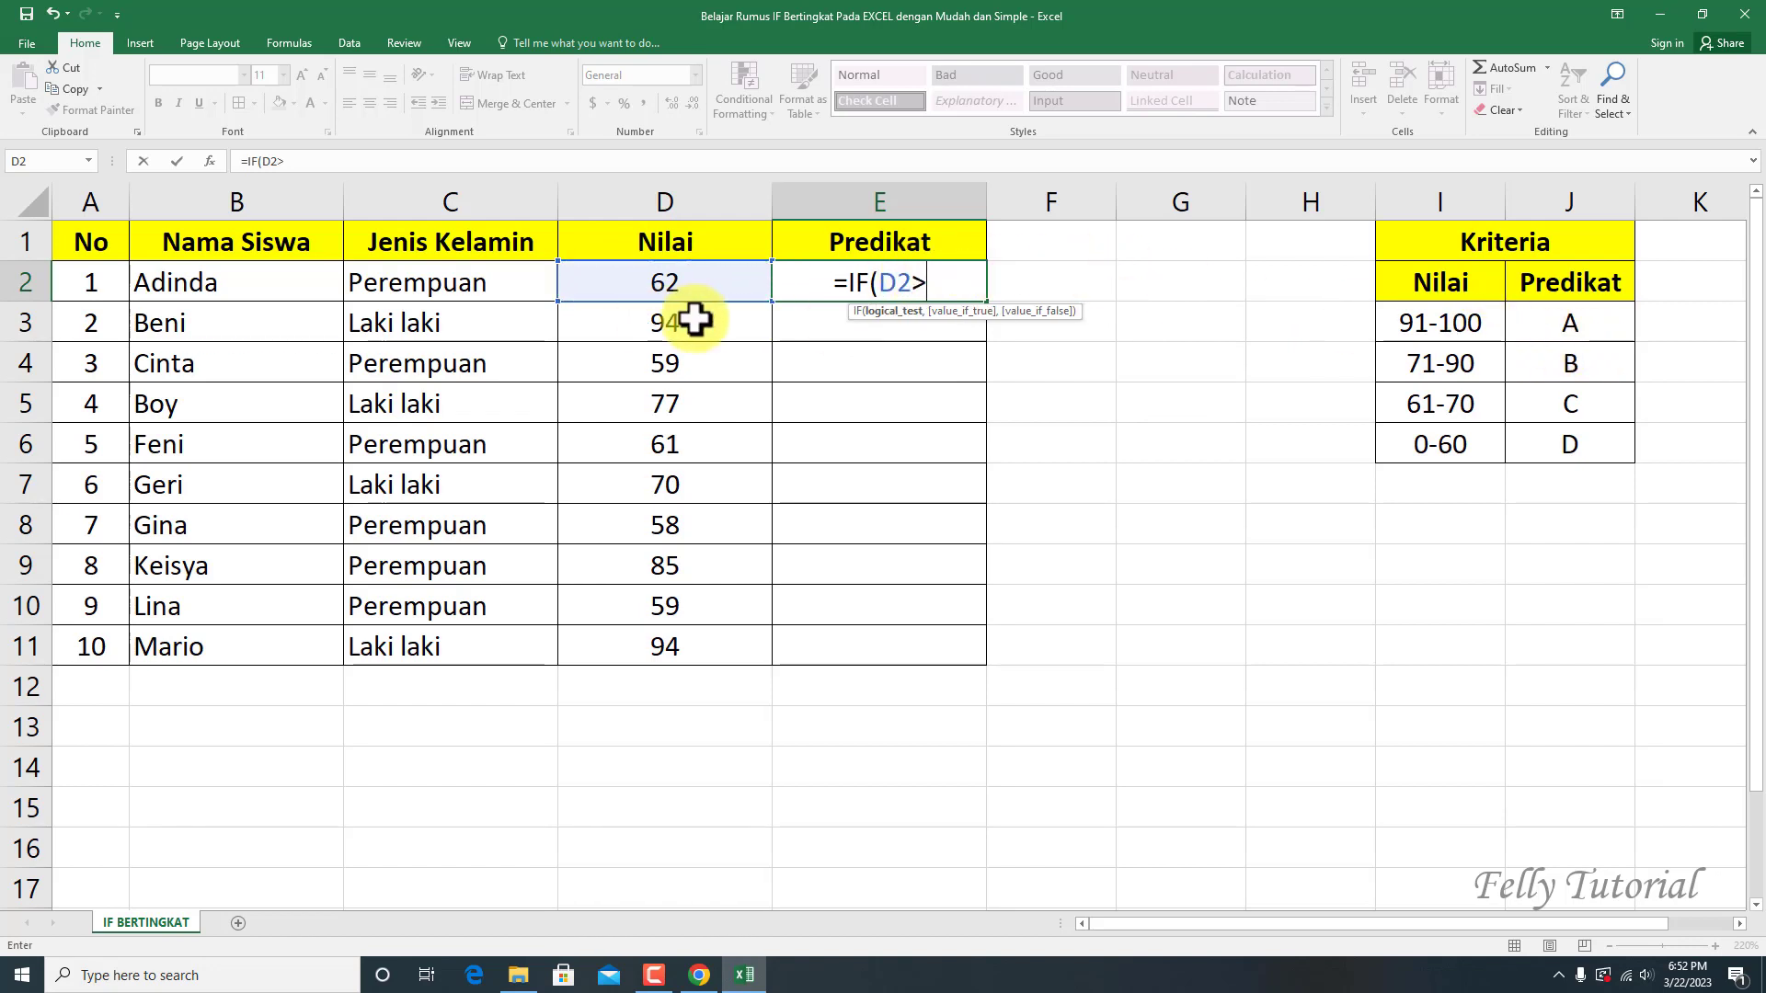
text(90)
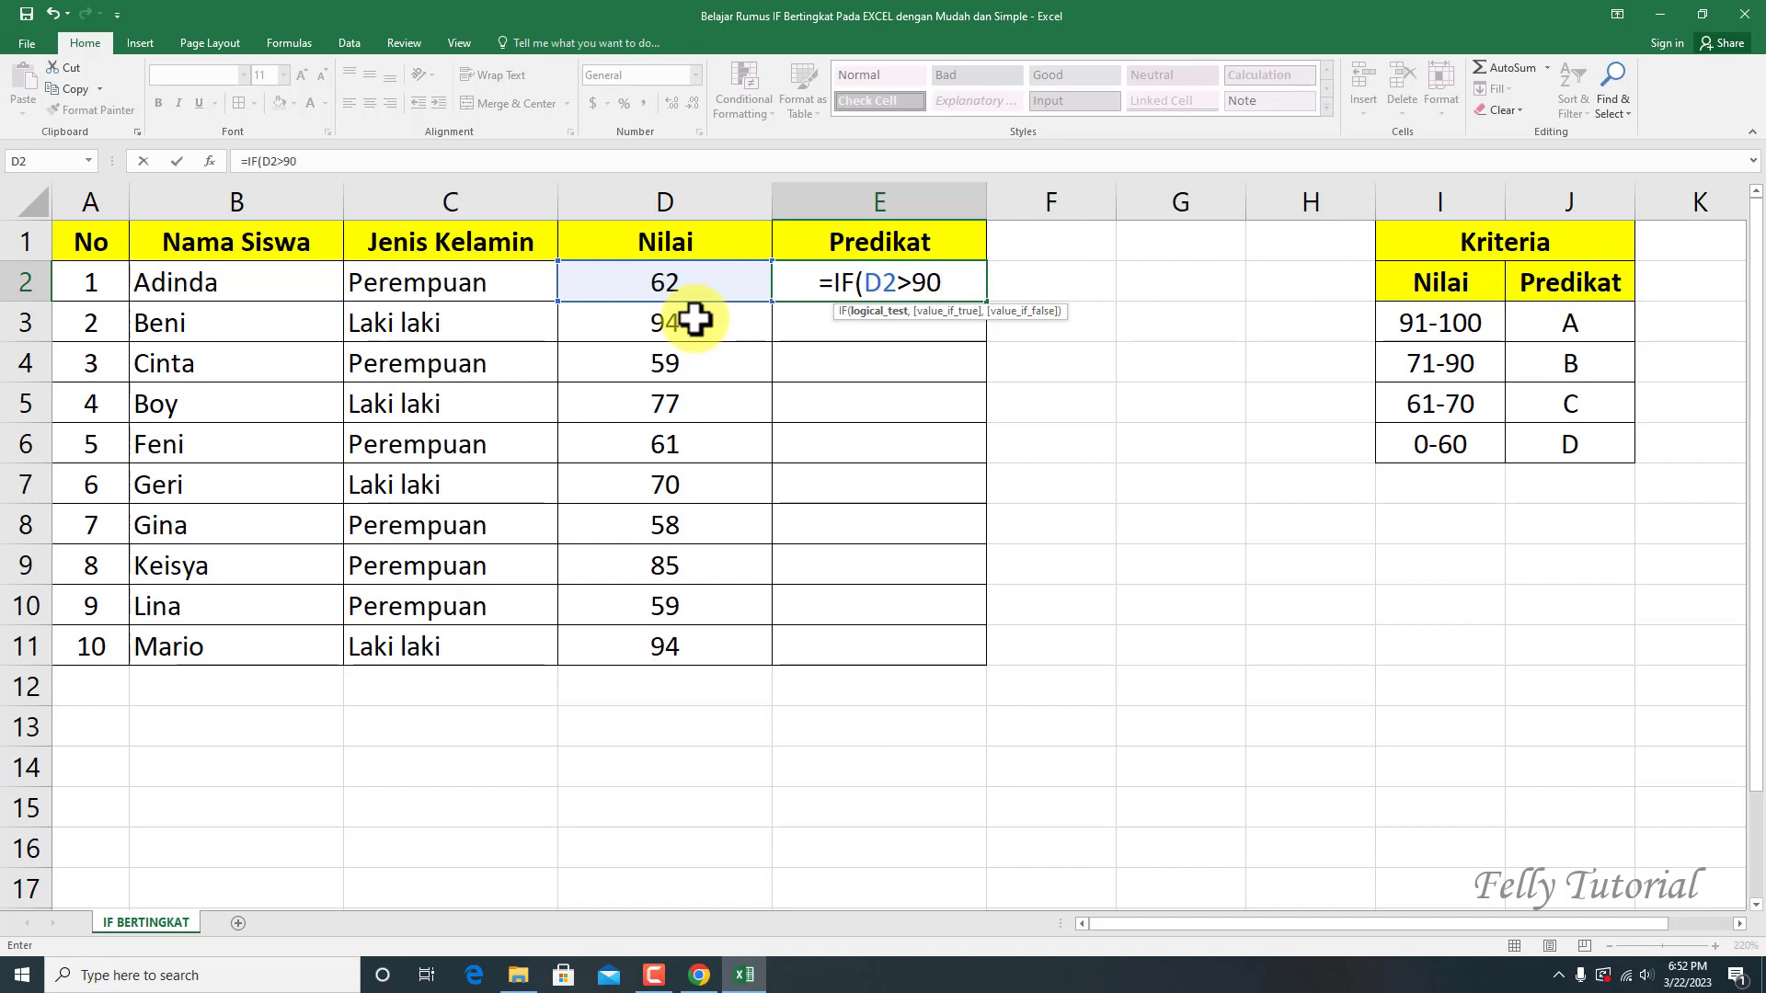
text(,")
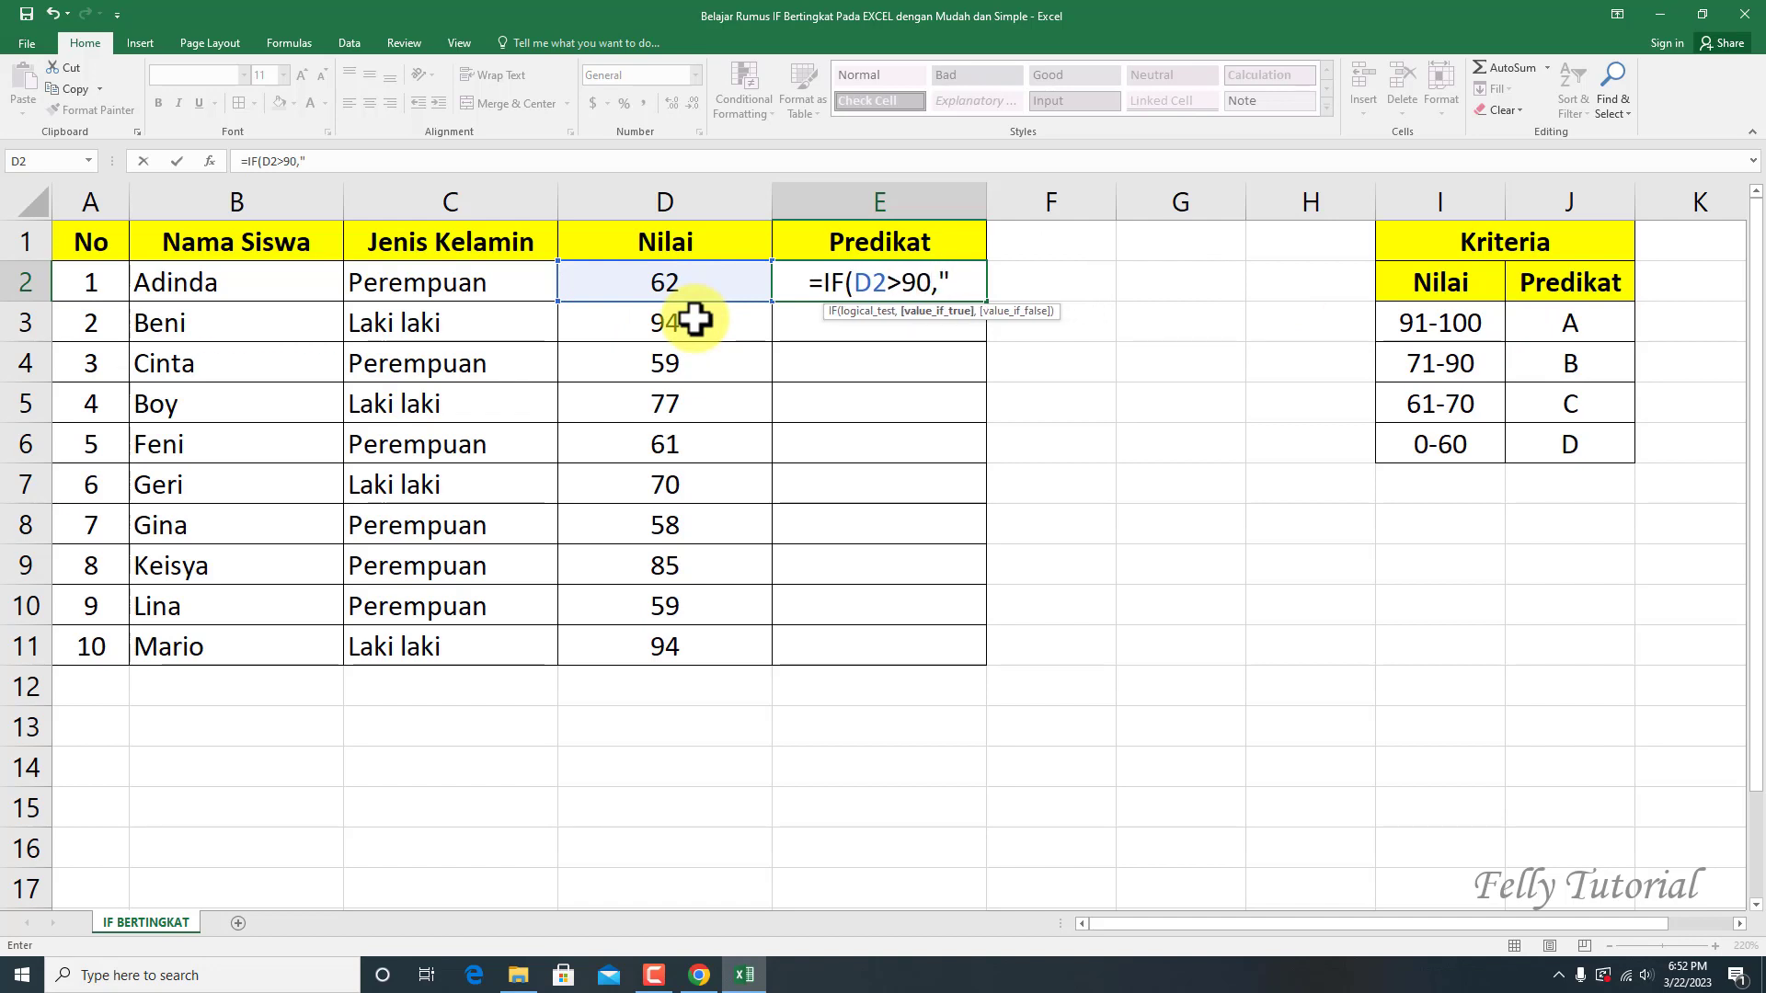
text(A")
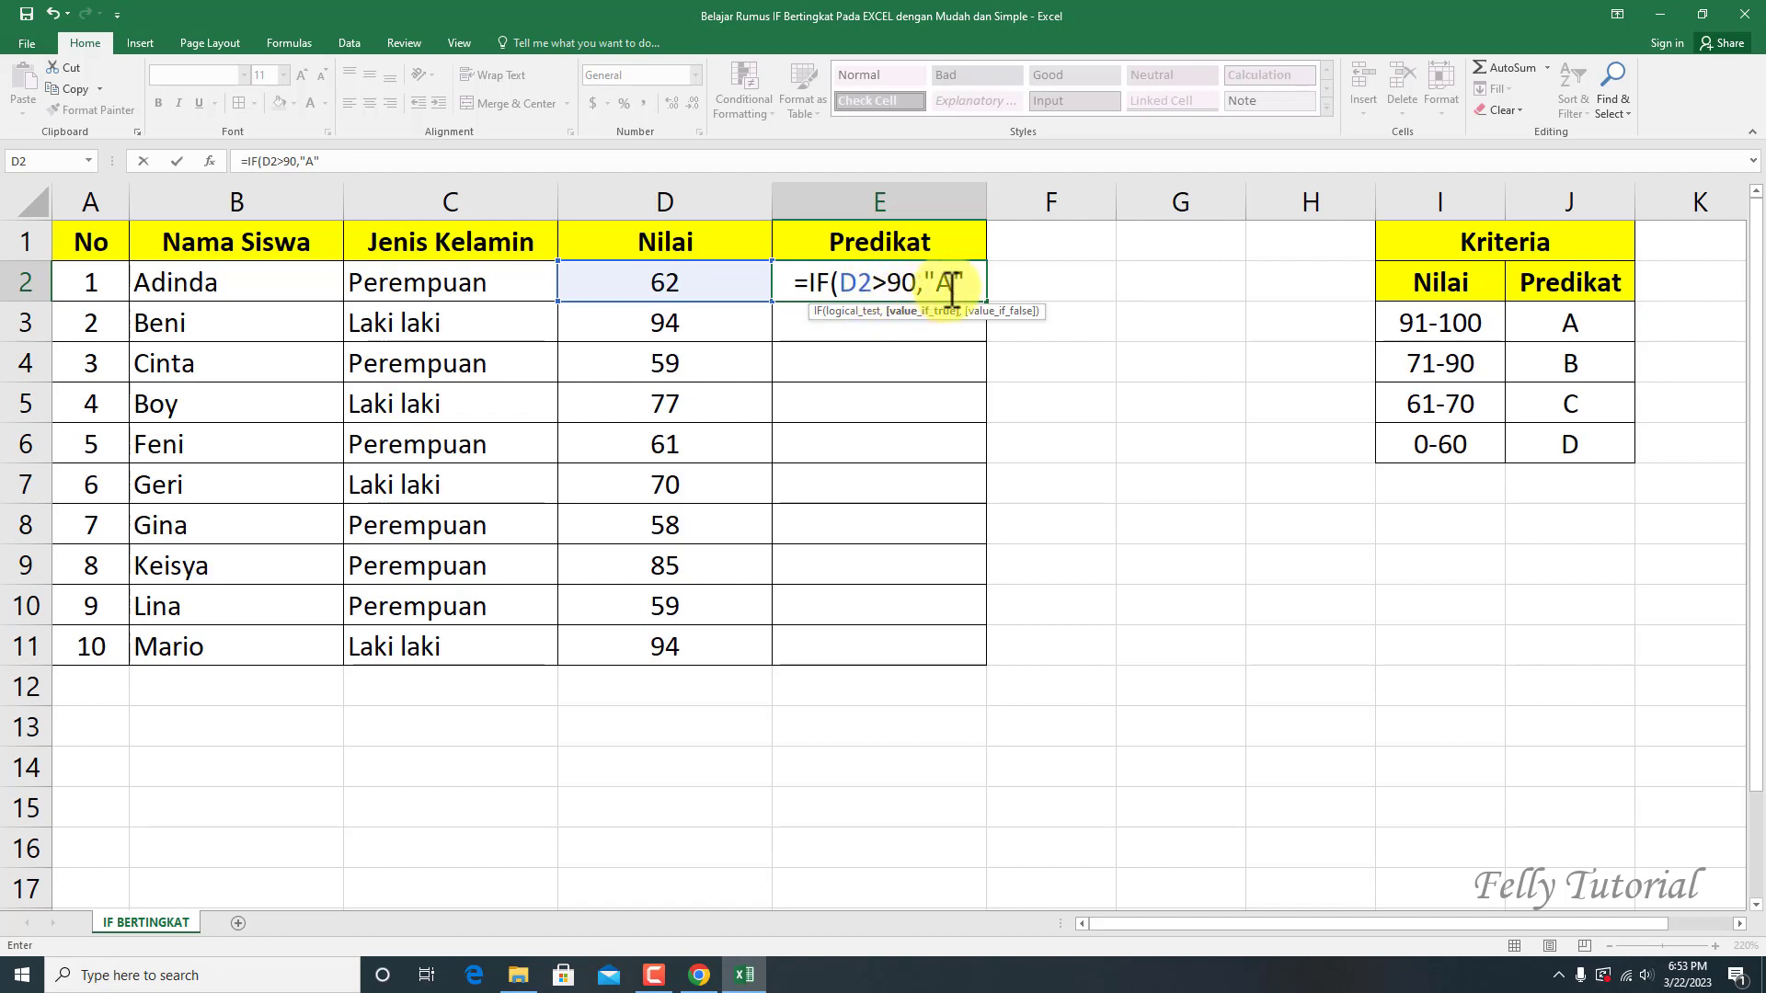
Nest a second IF as the value-if-false argument, testing D2>70 and returning "B" when true
text(,)
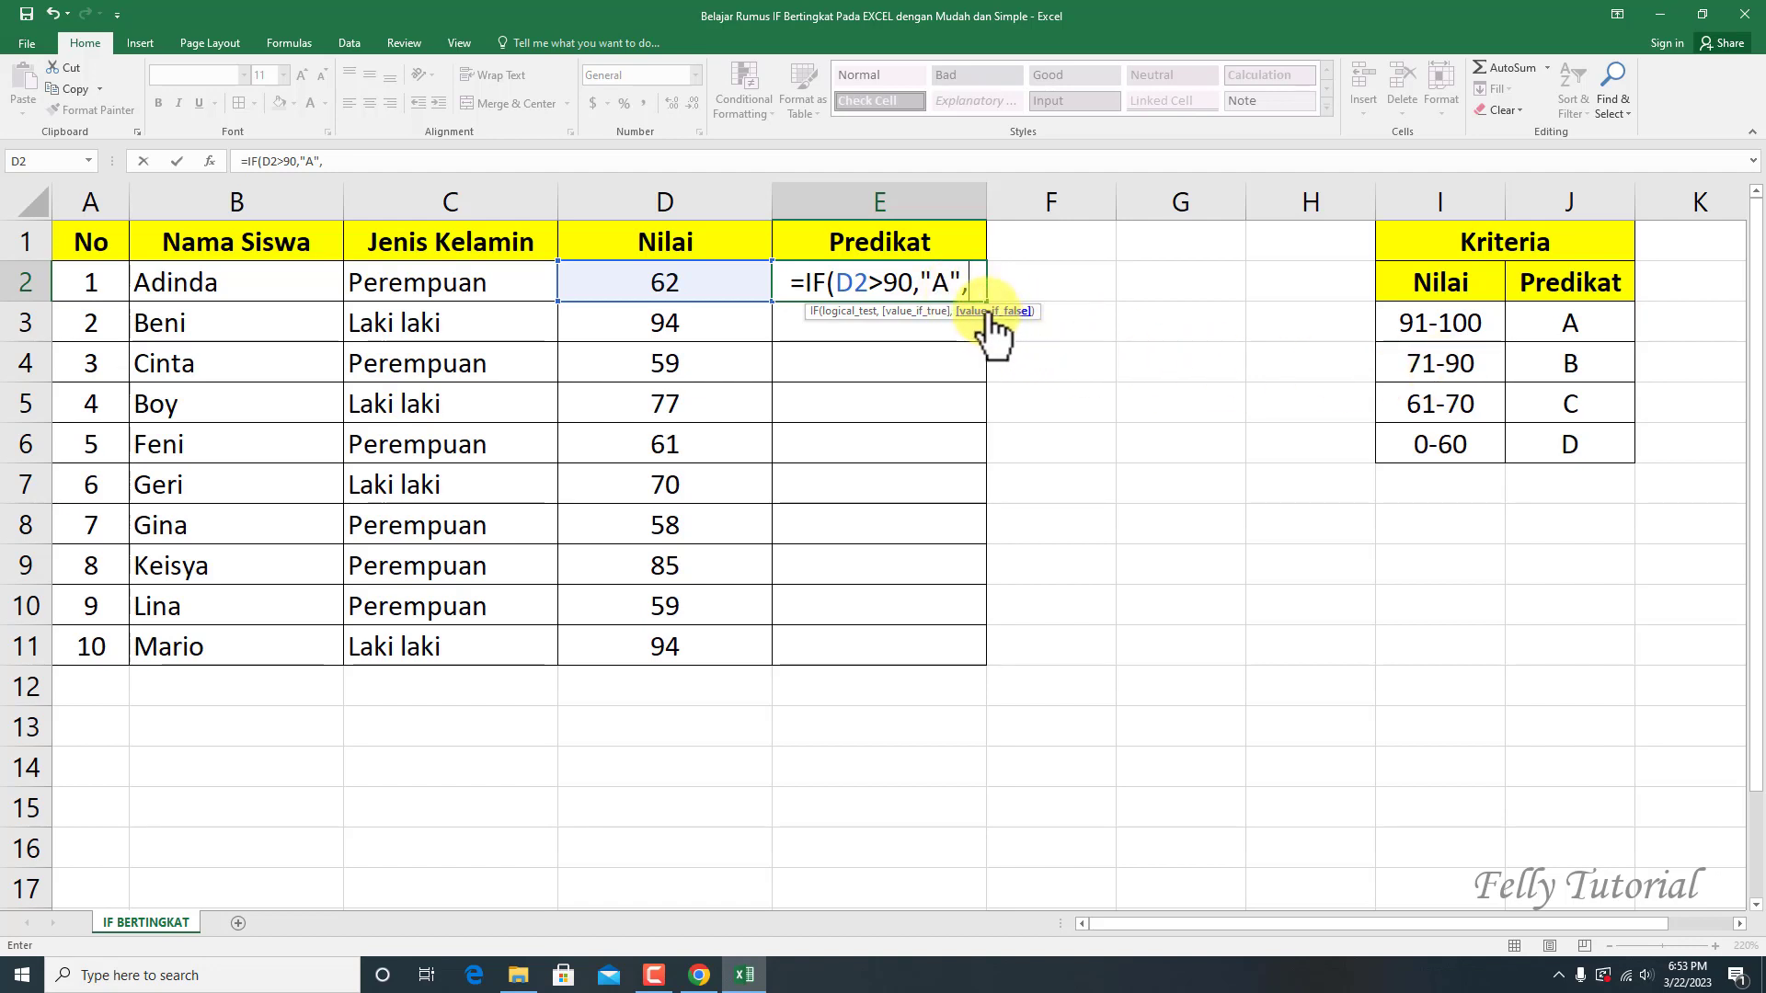
text(IF()
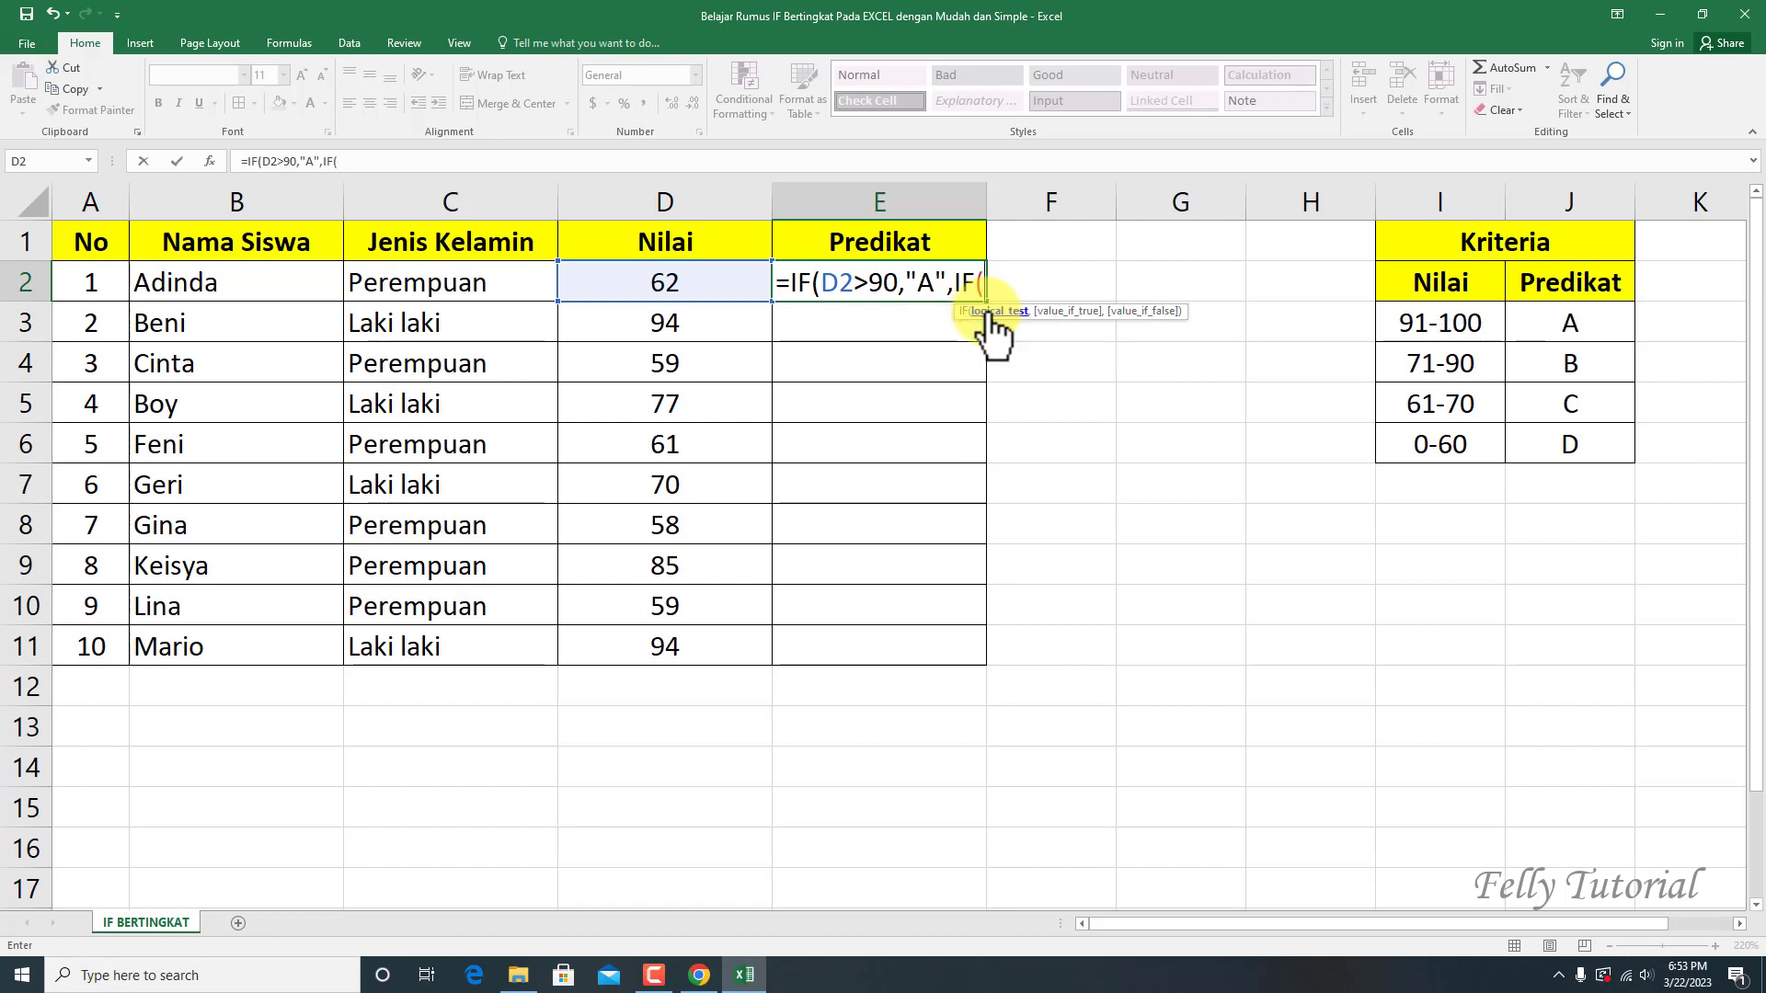
click(710, 276)
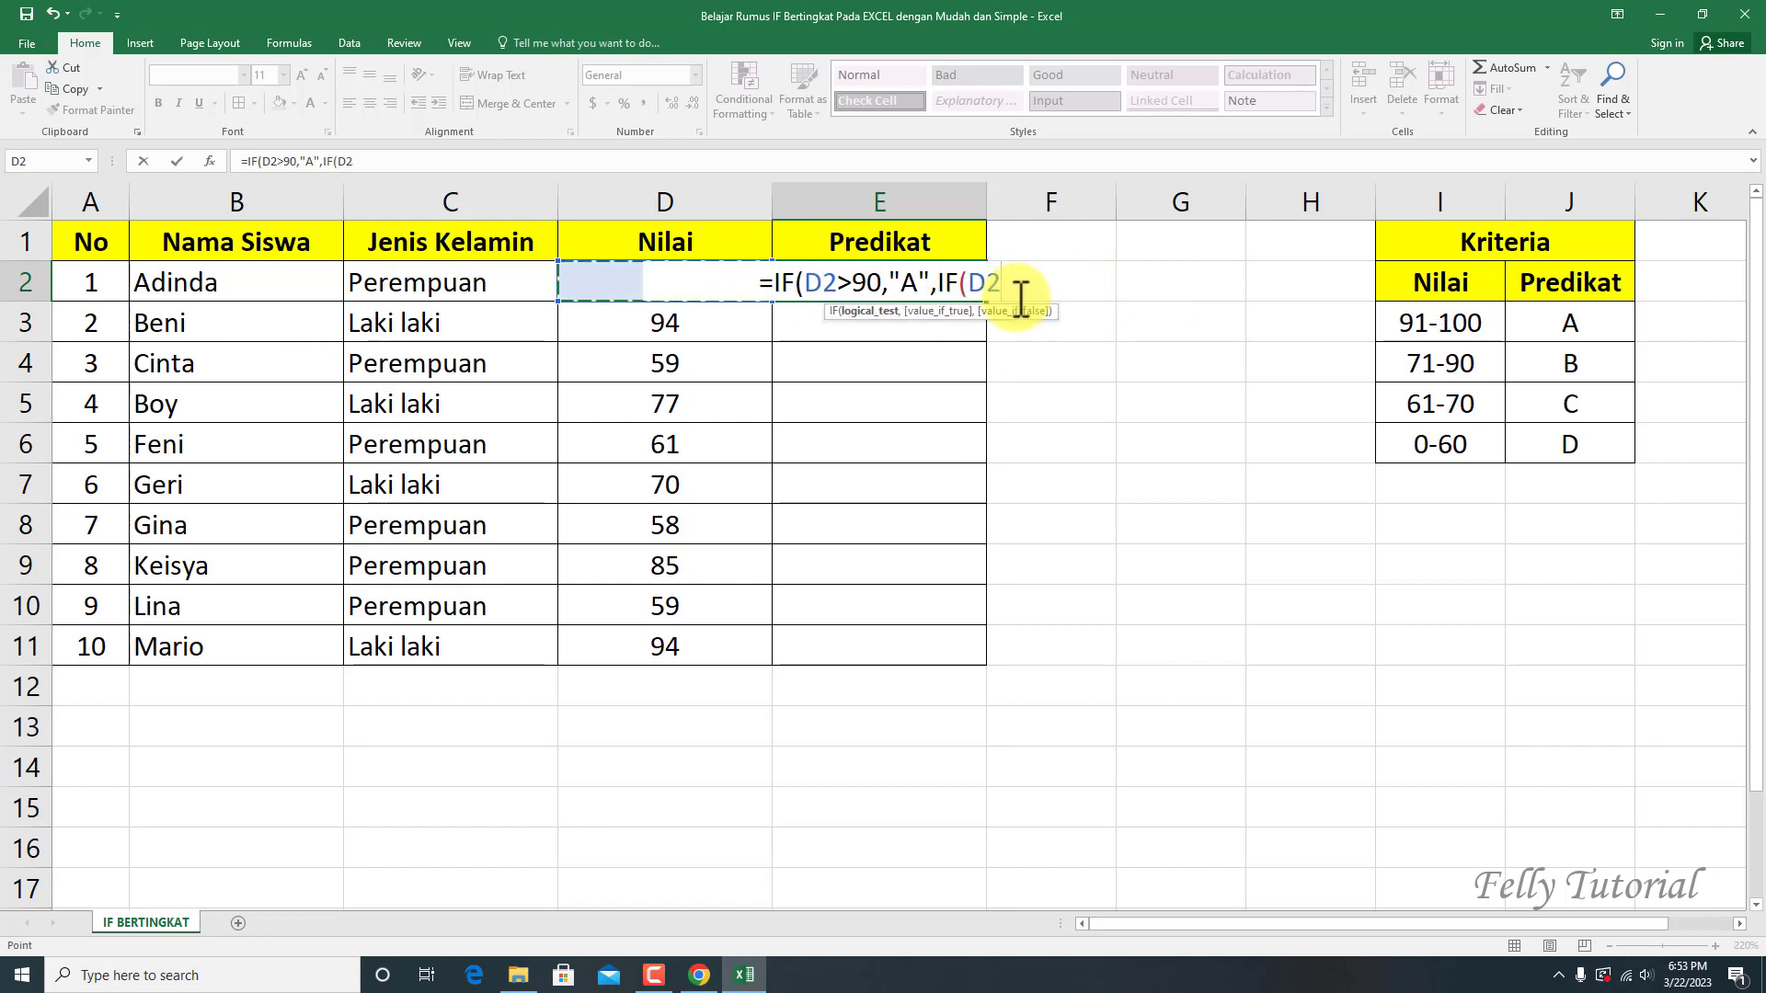
text(>)
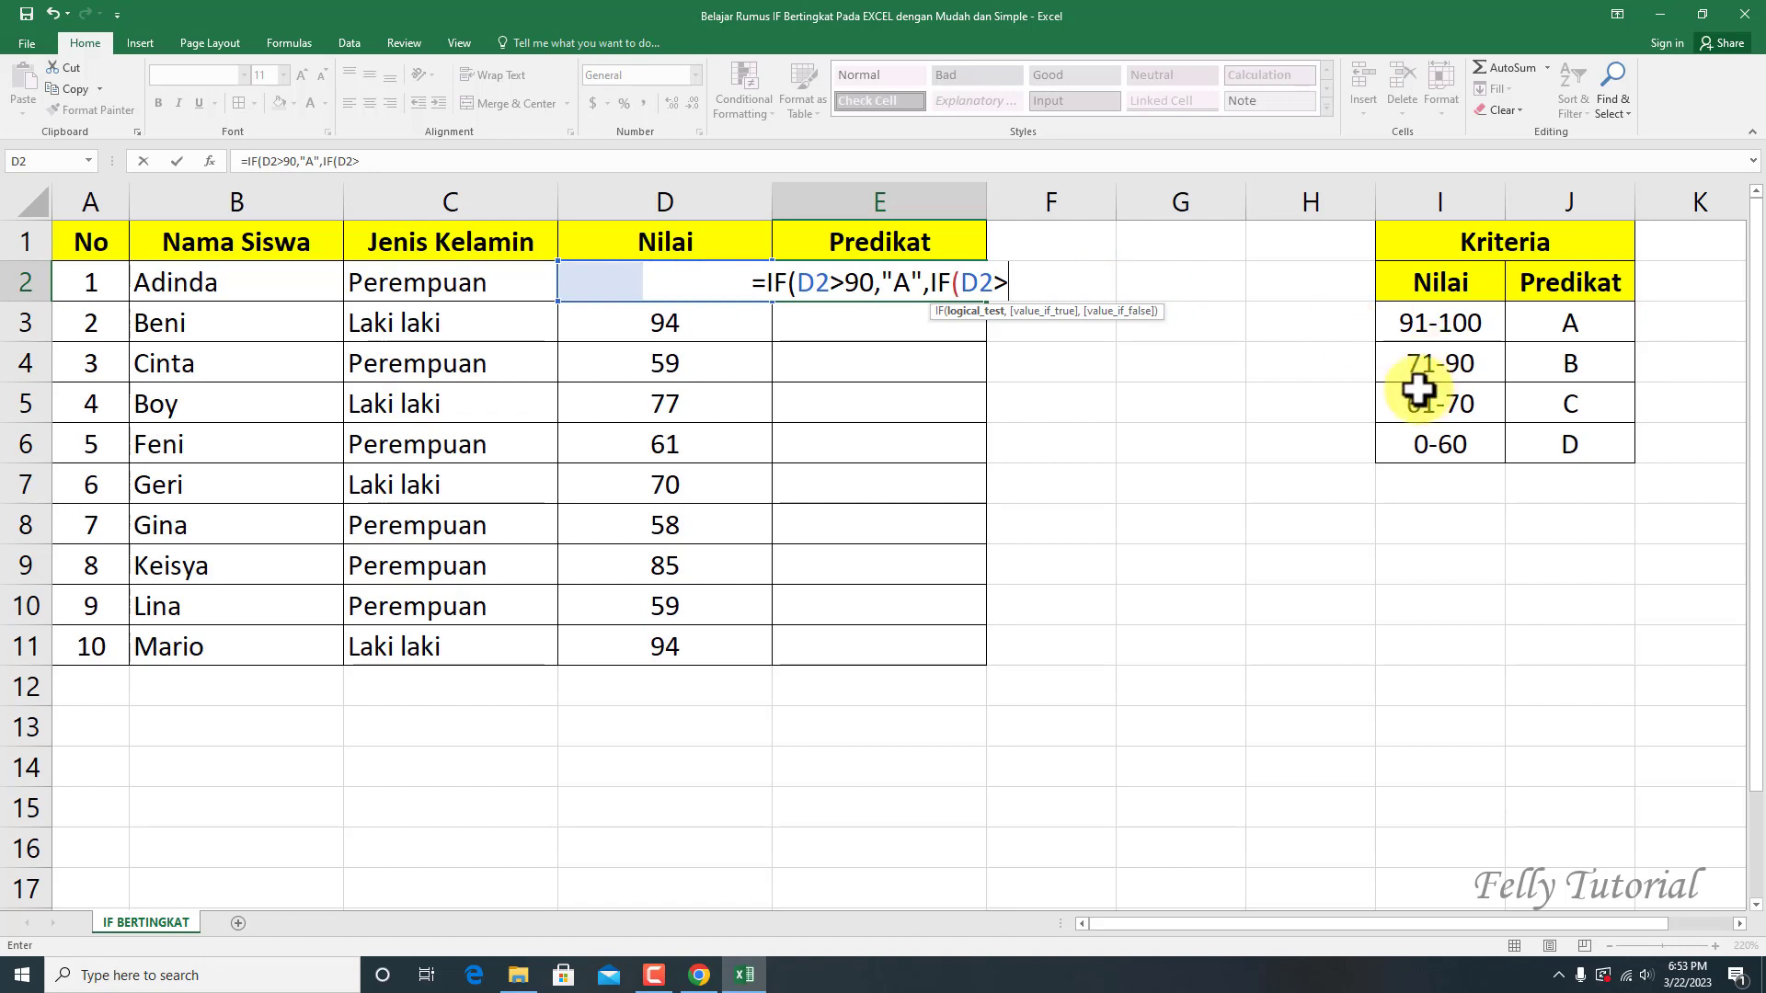
text(70)
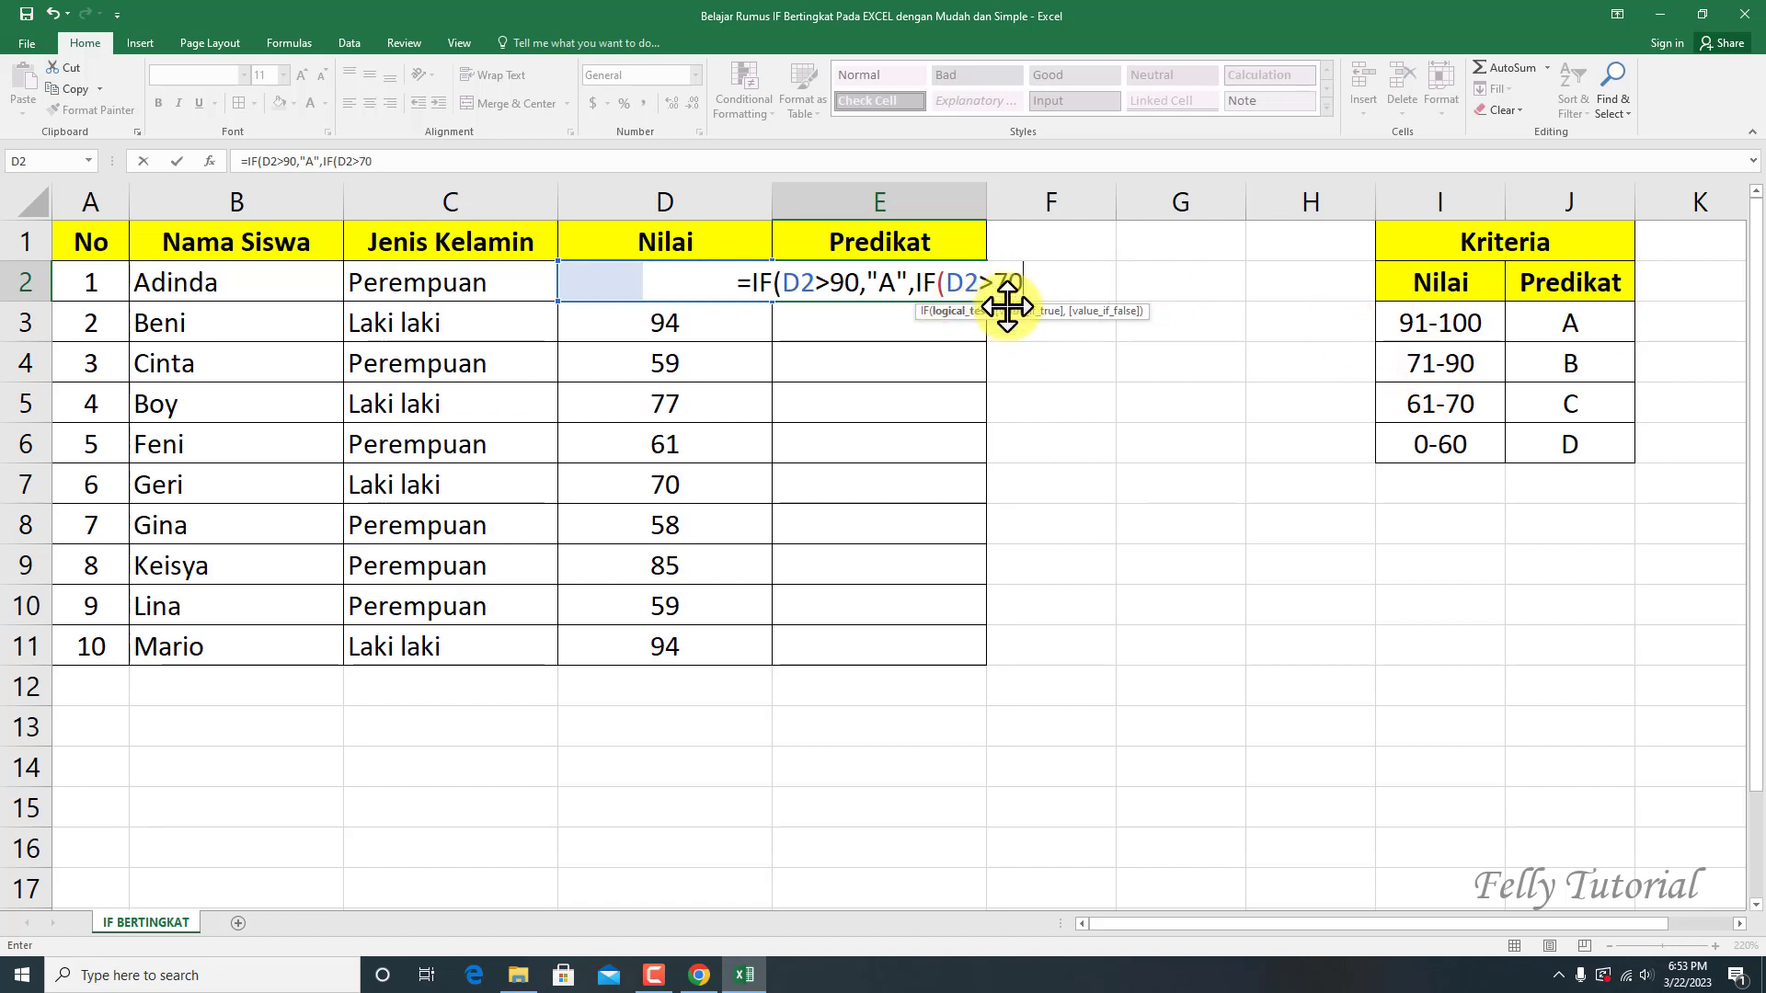
text(,")
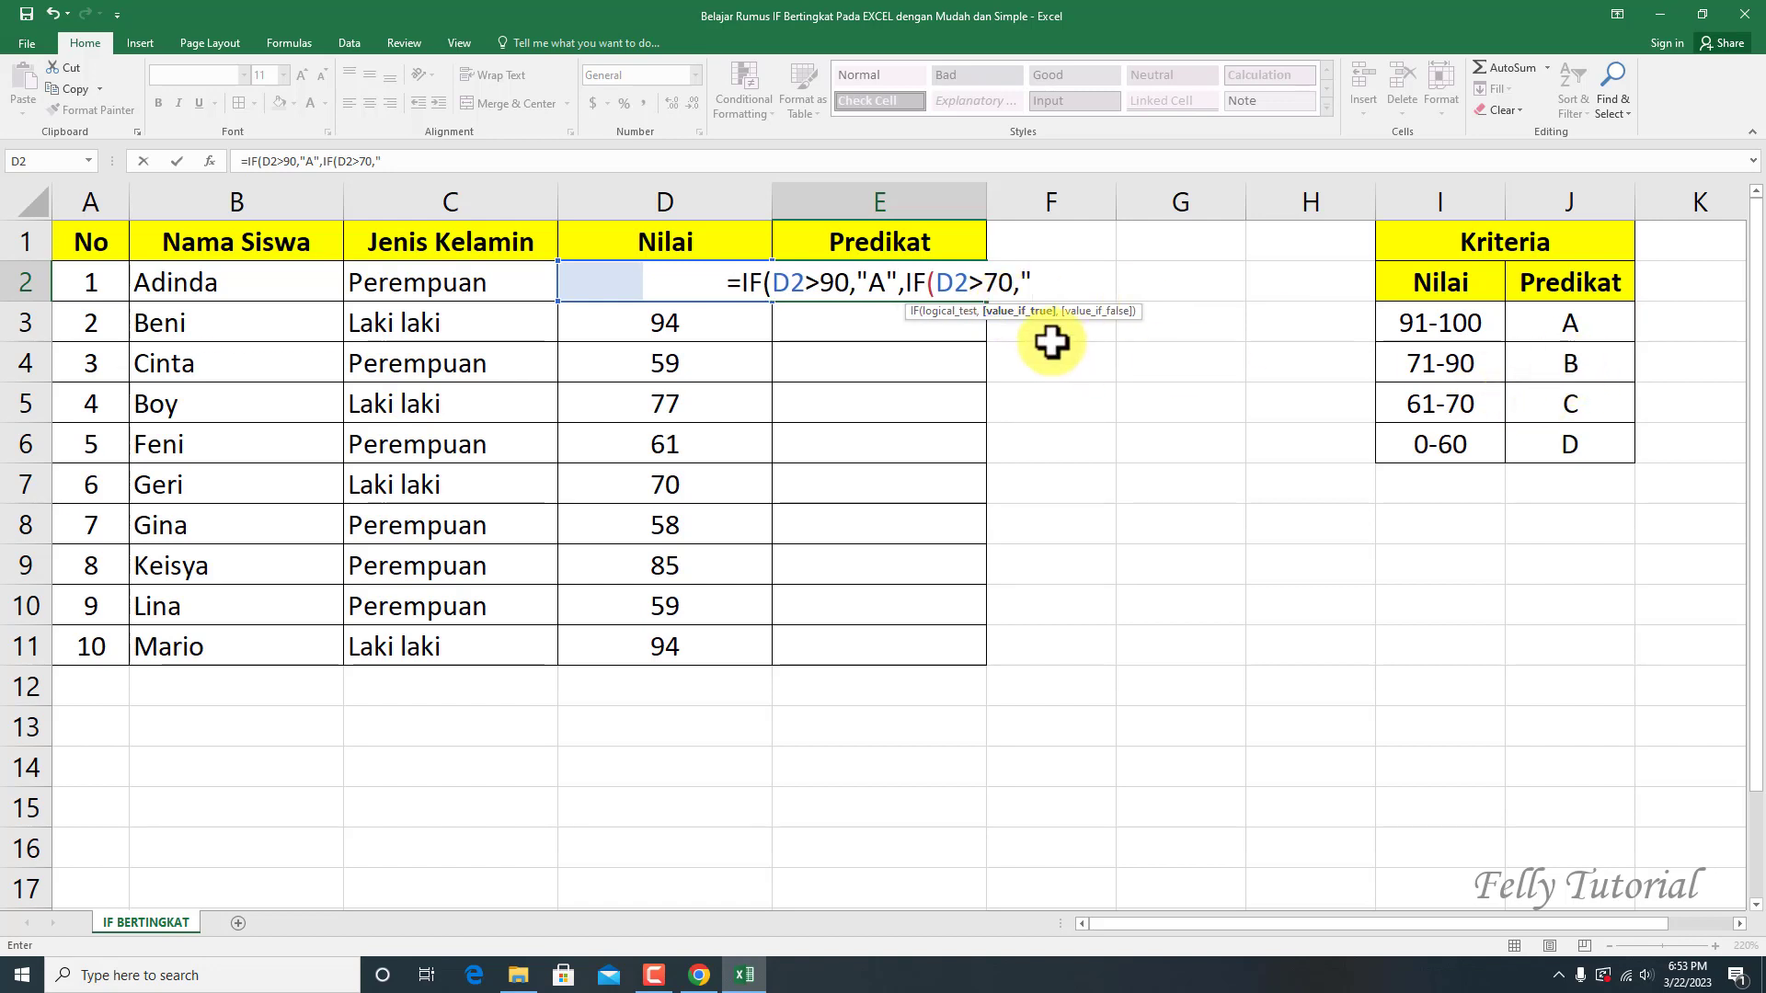
text(B)
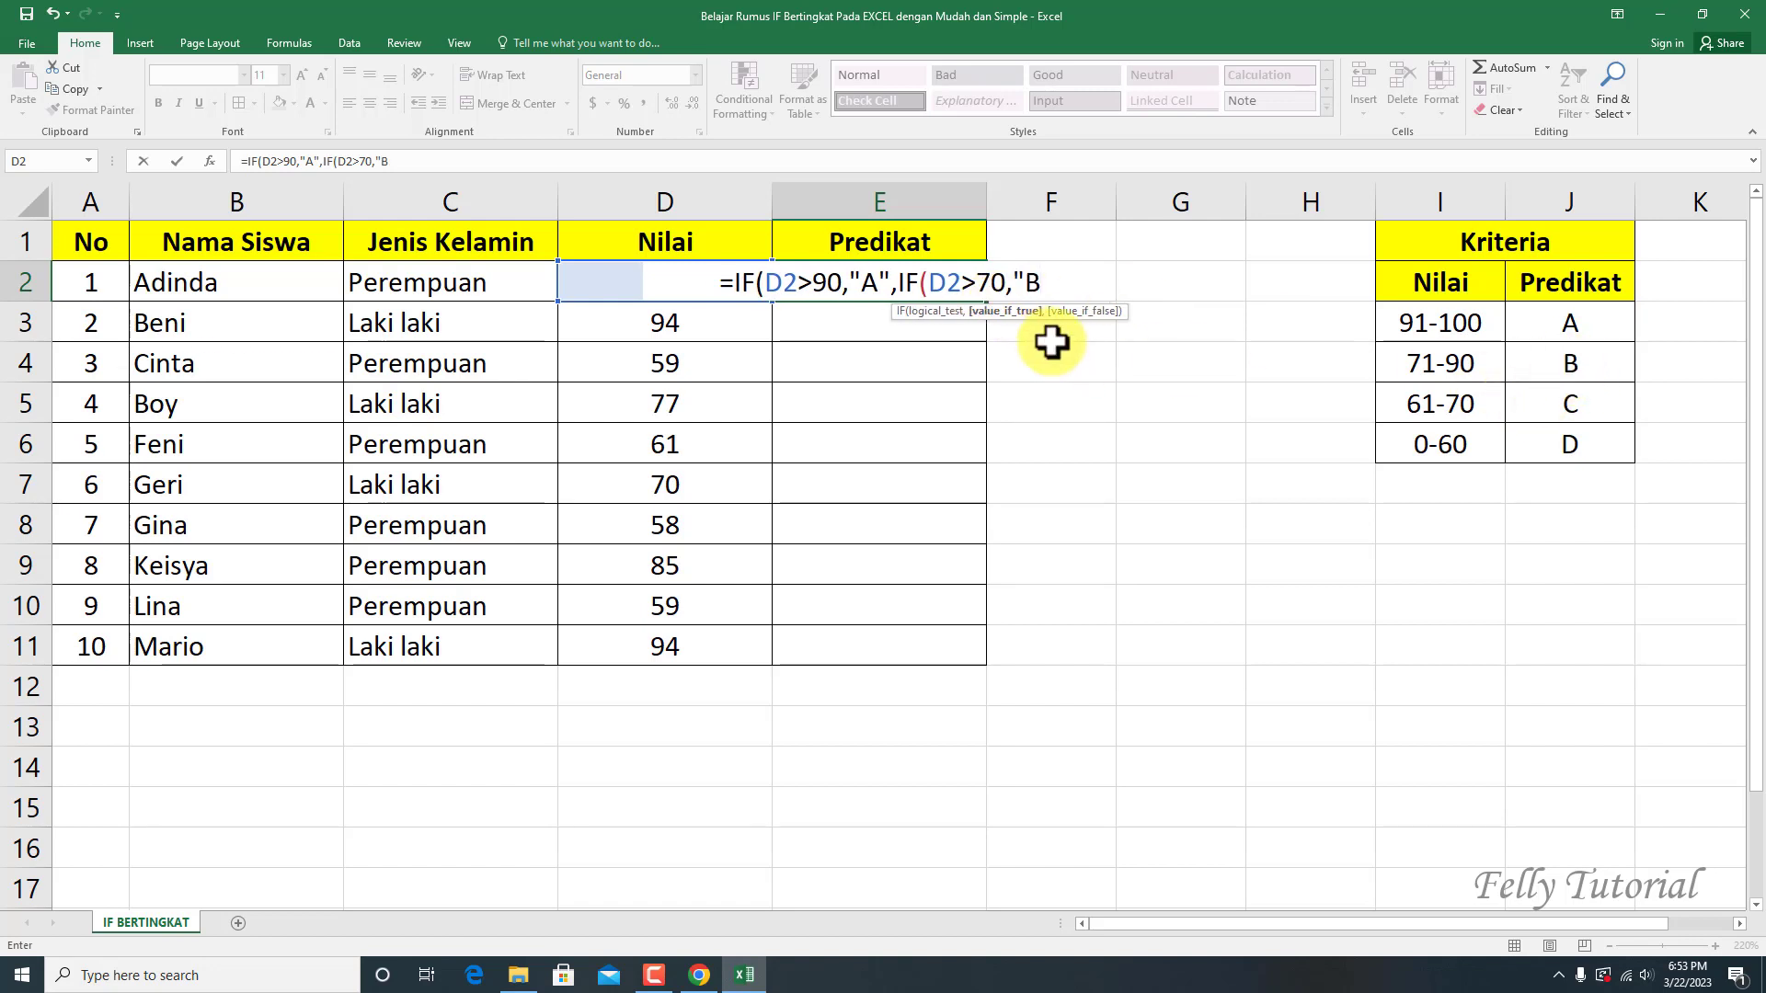
text(",)
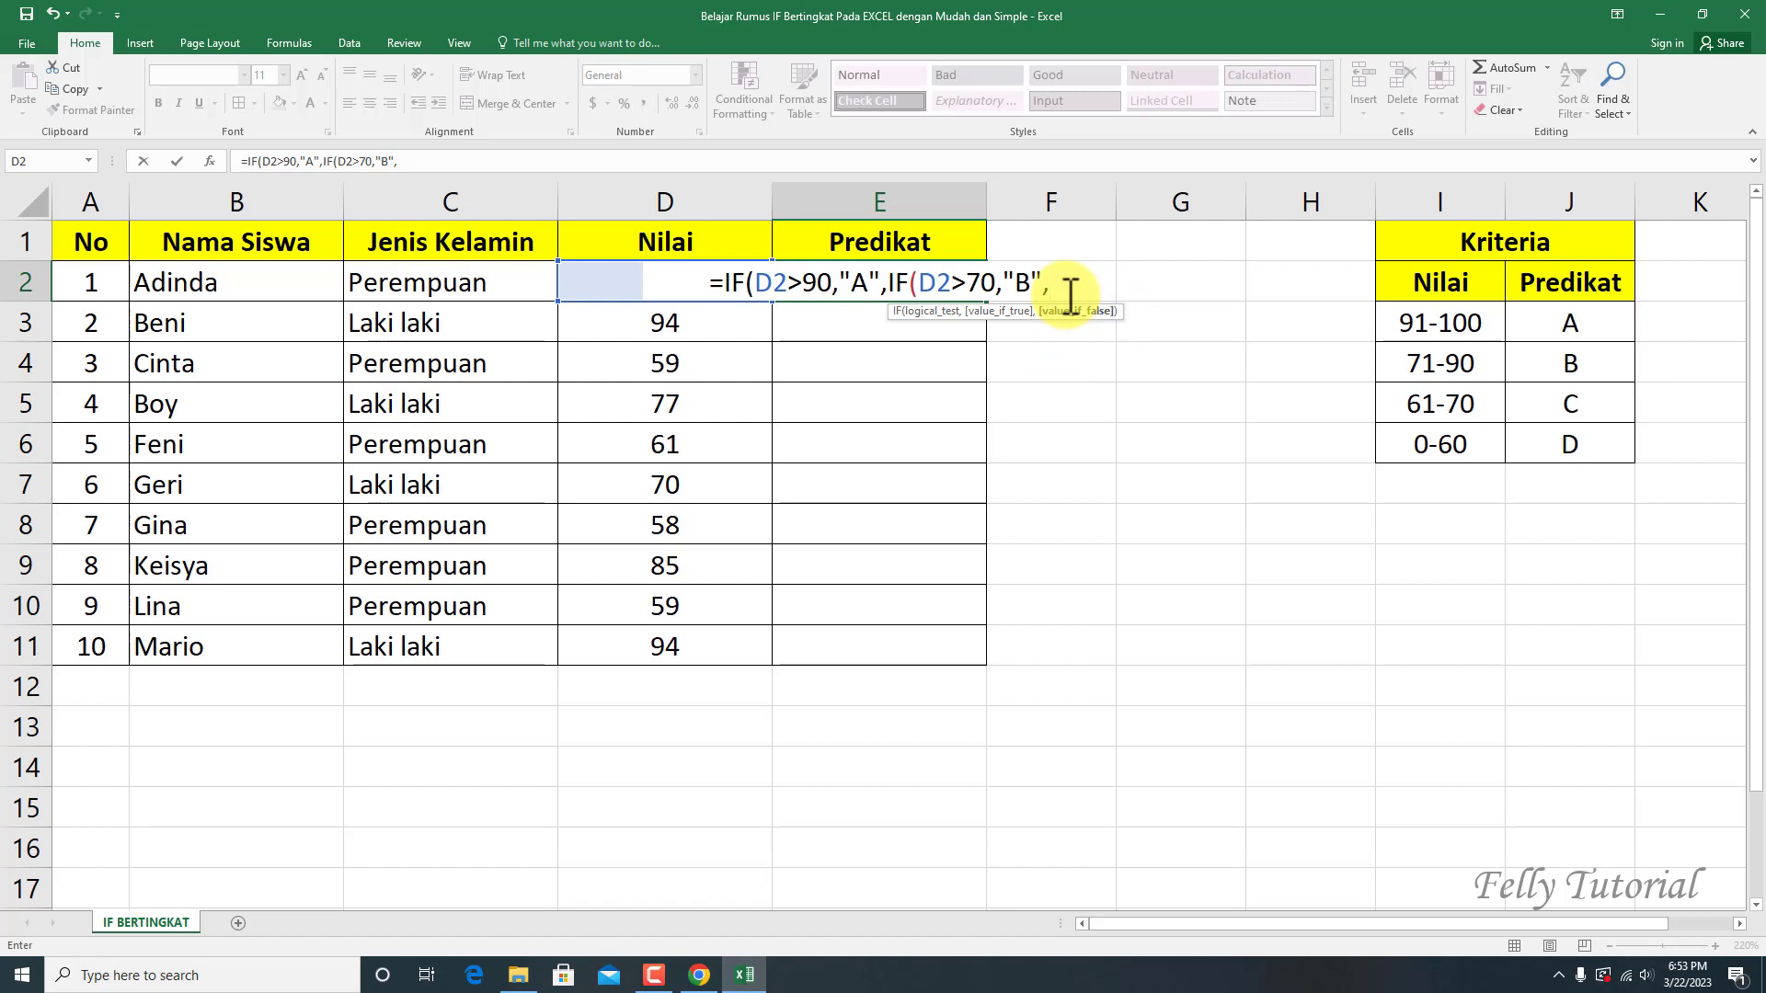
Nest a third IF in the E2 formula, testing D2>60 and returning "C" when true
text(IF)
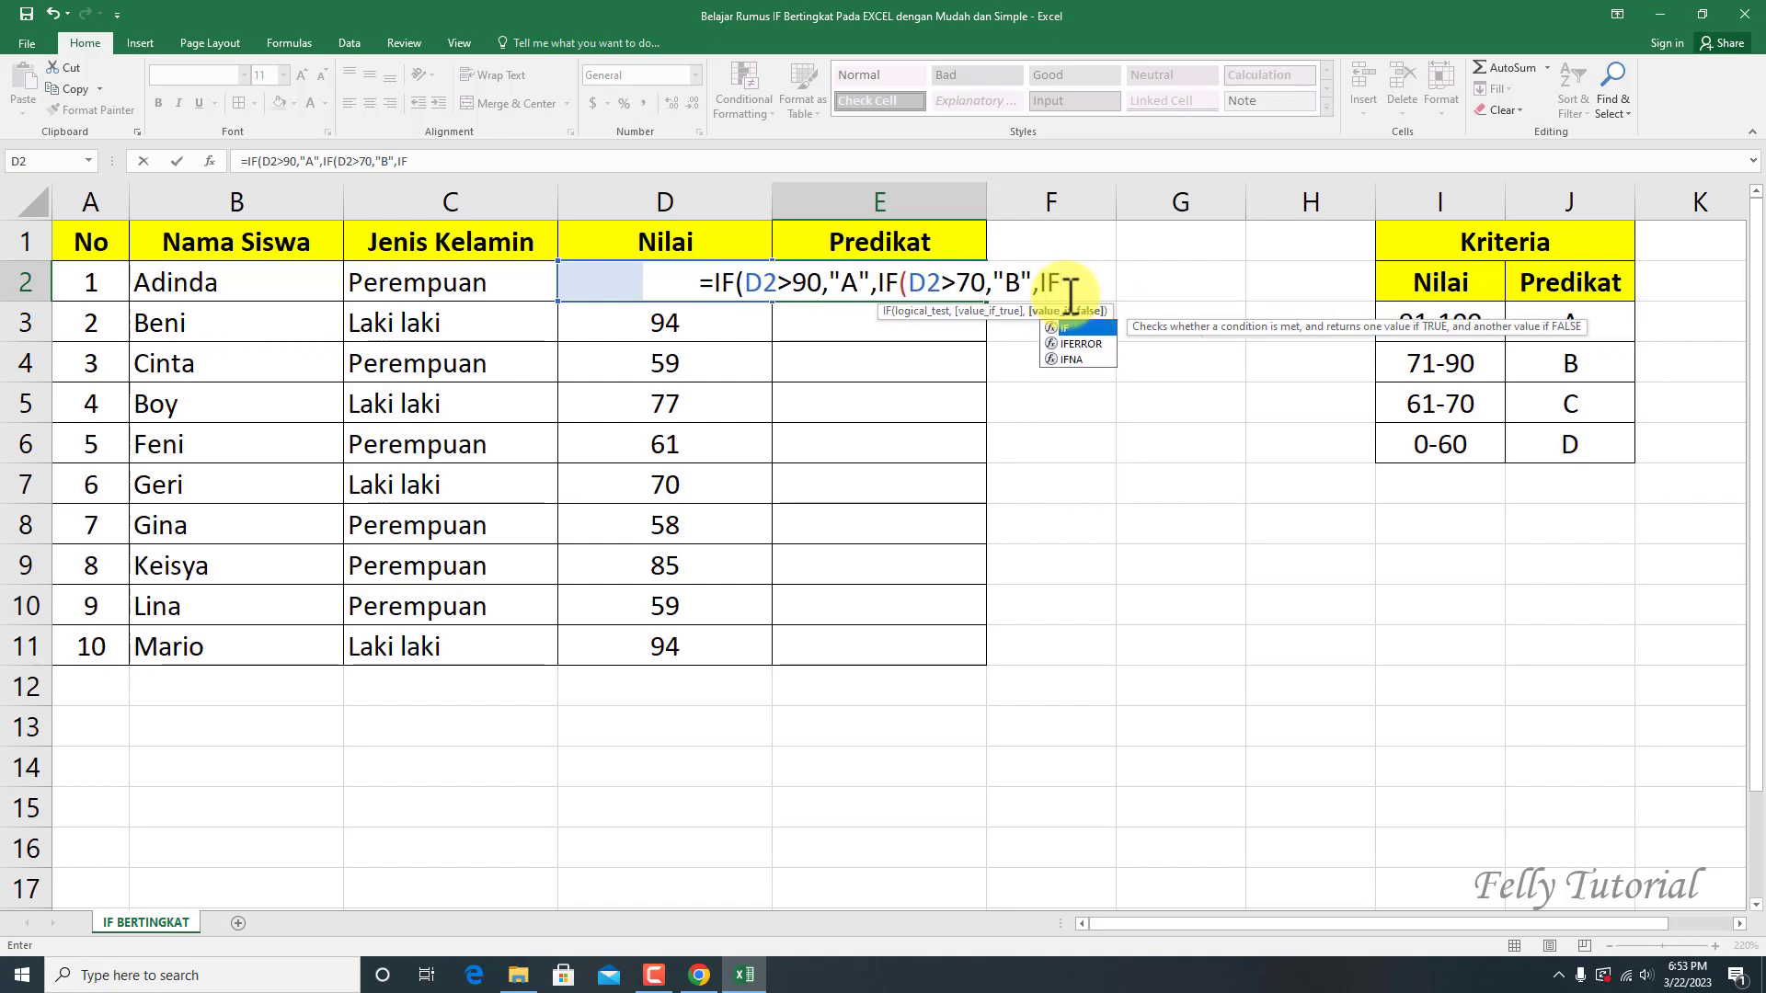
text(()
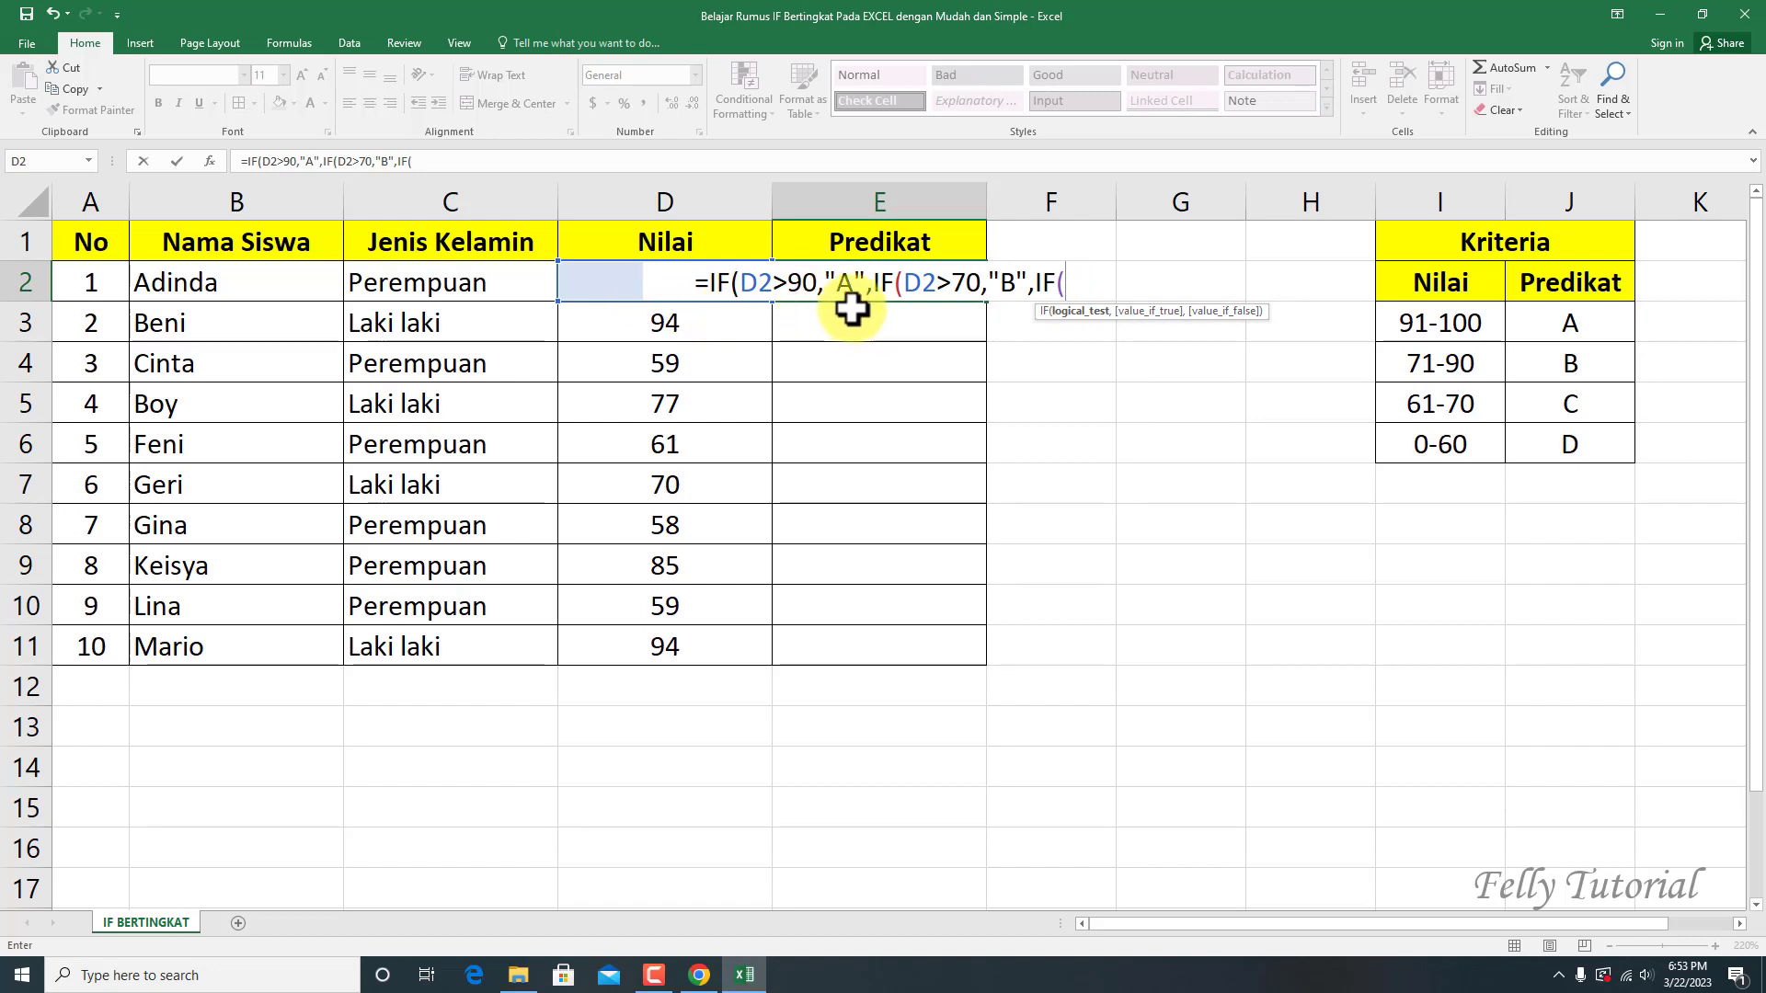
text(D2>)
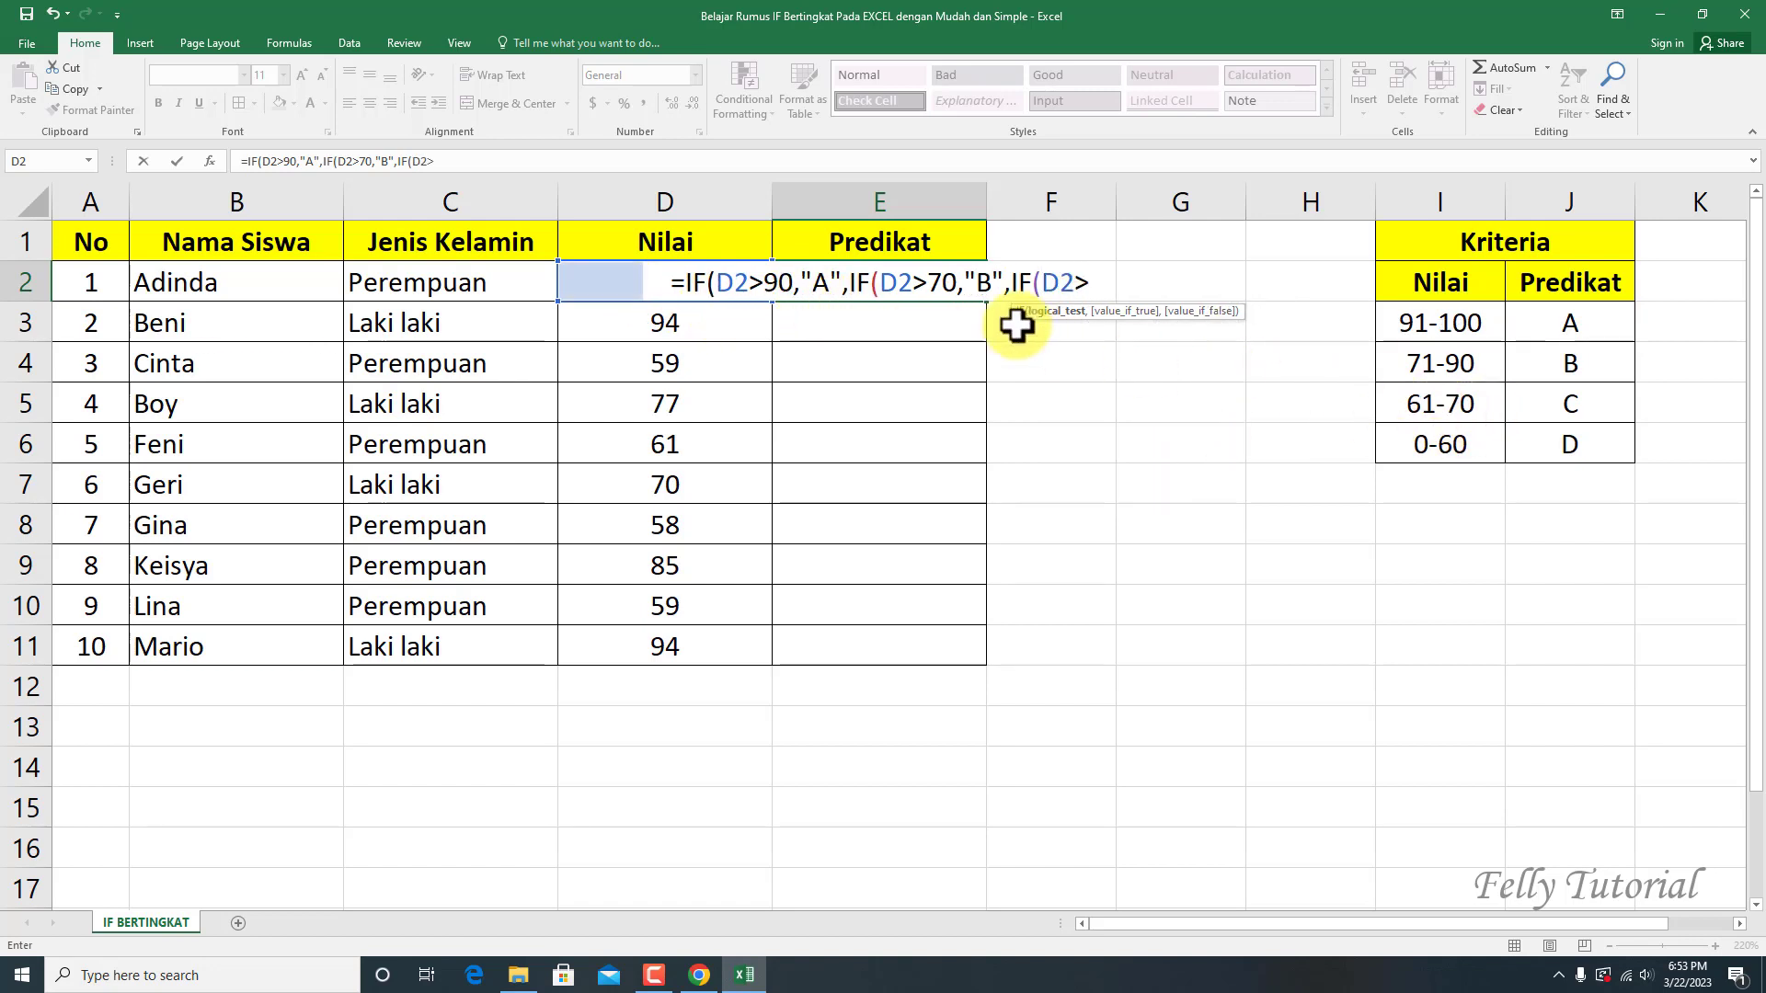
text(60,)
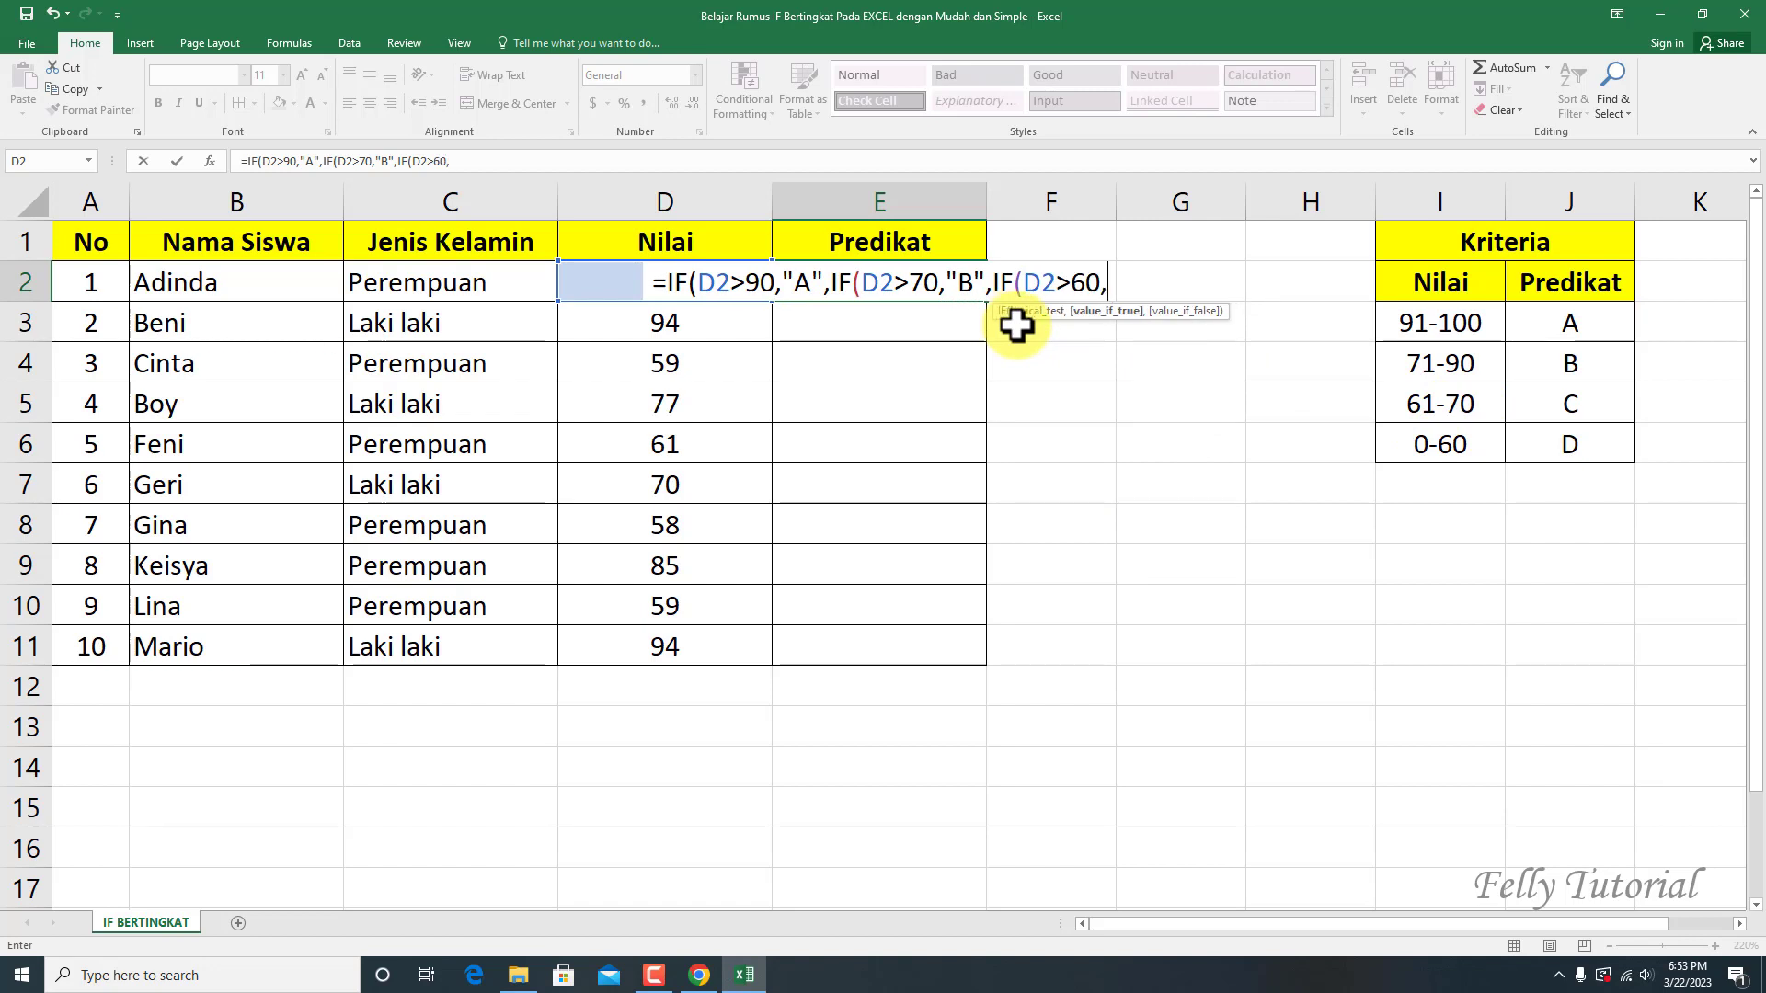
text(")
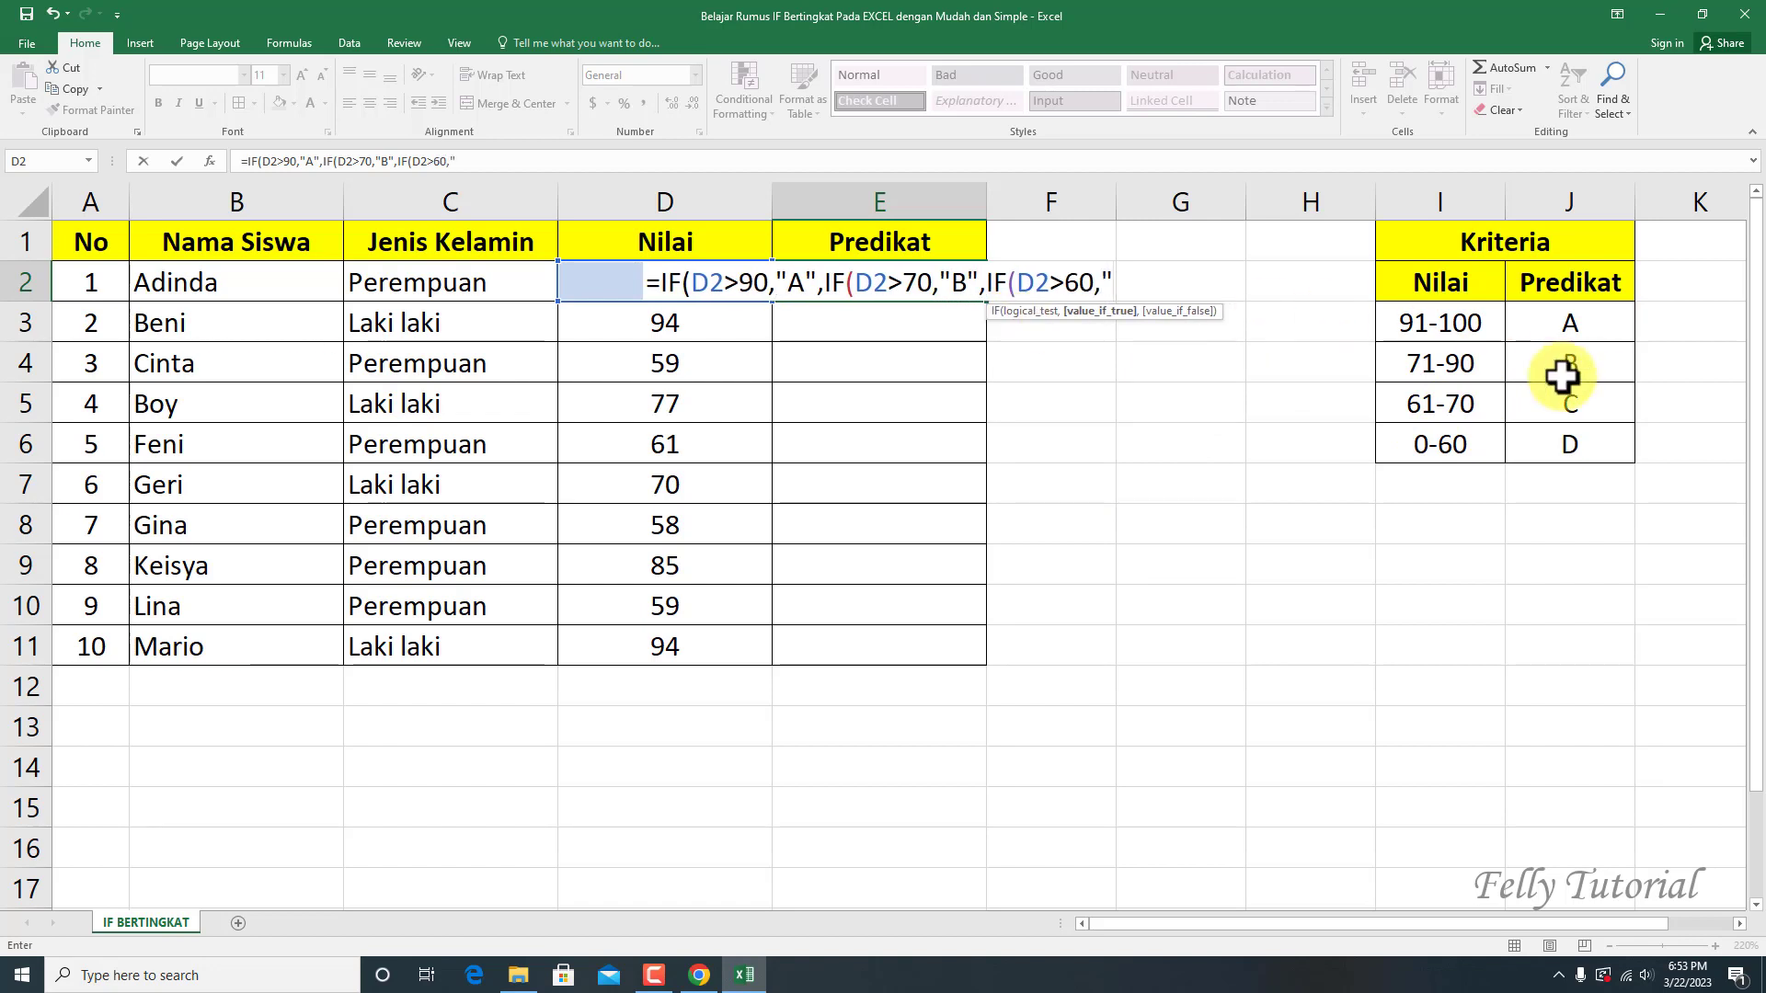
text(C)
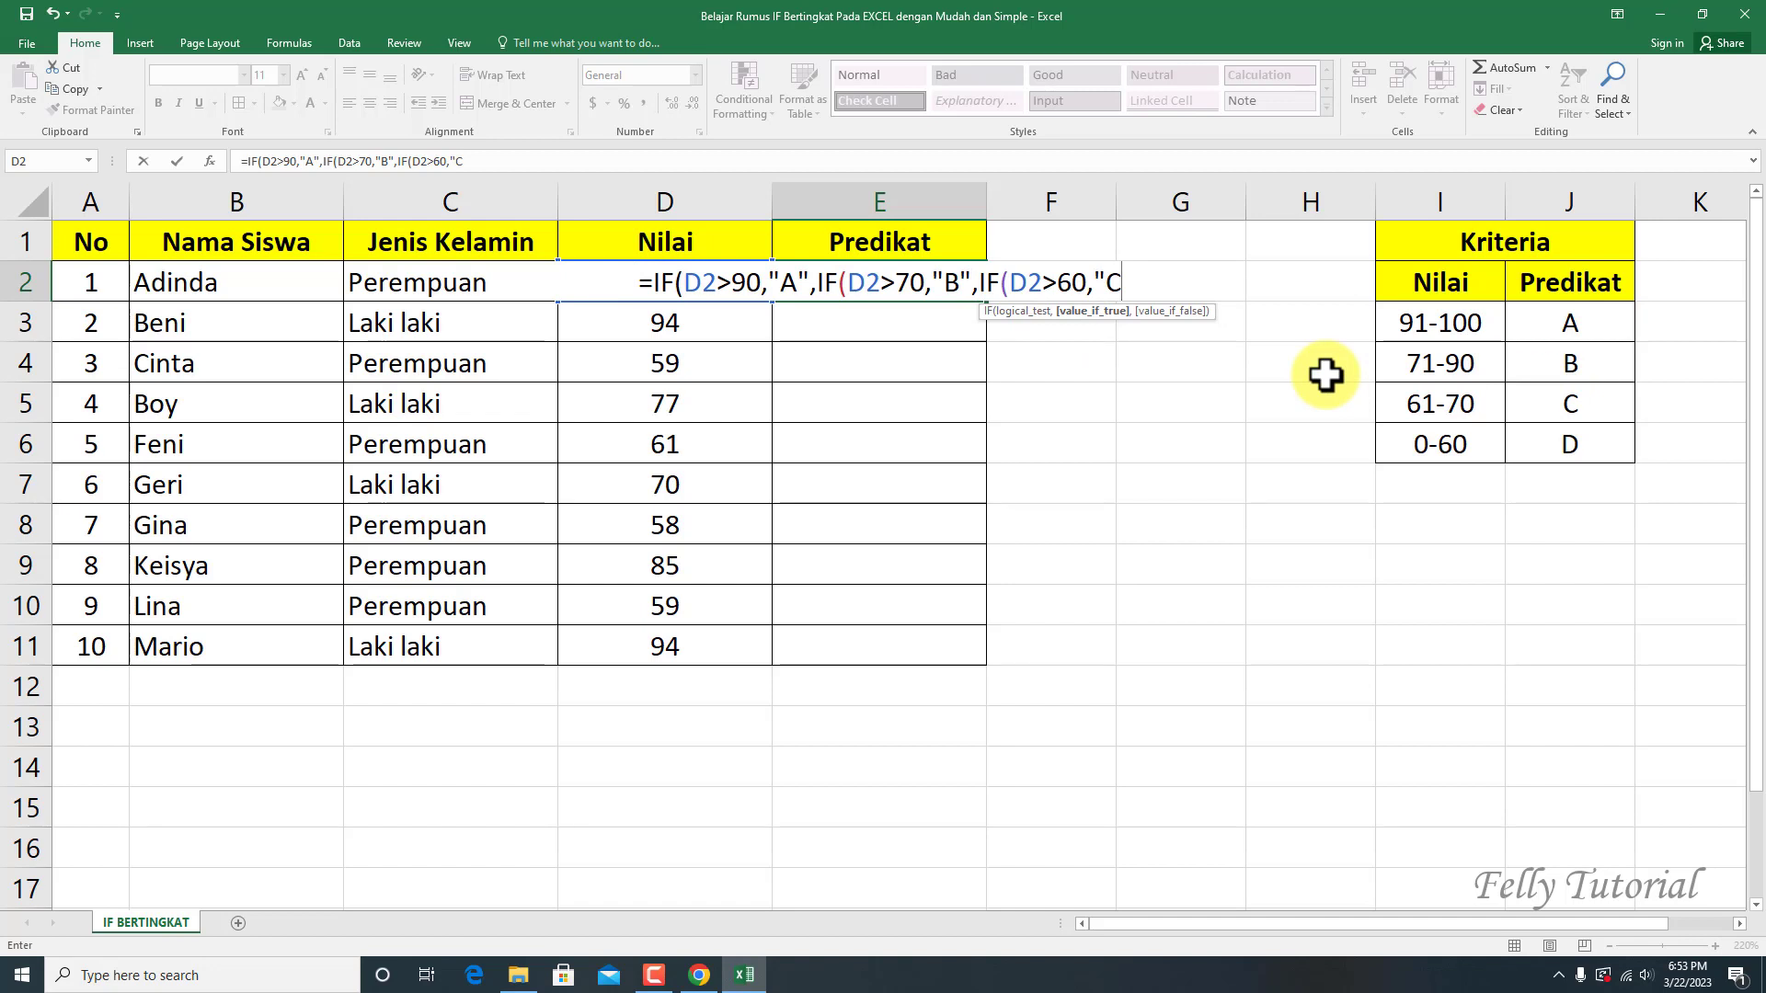
text(",)
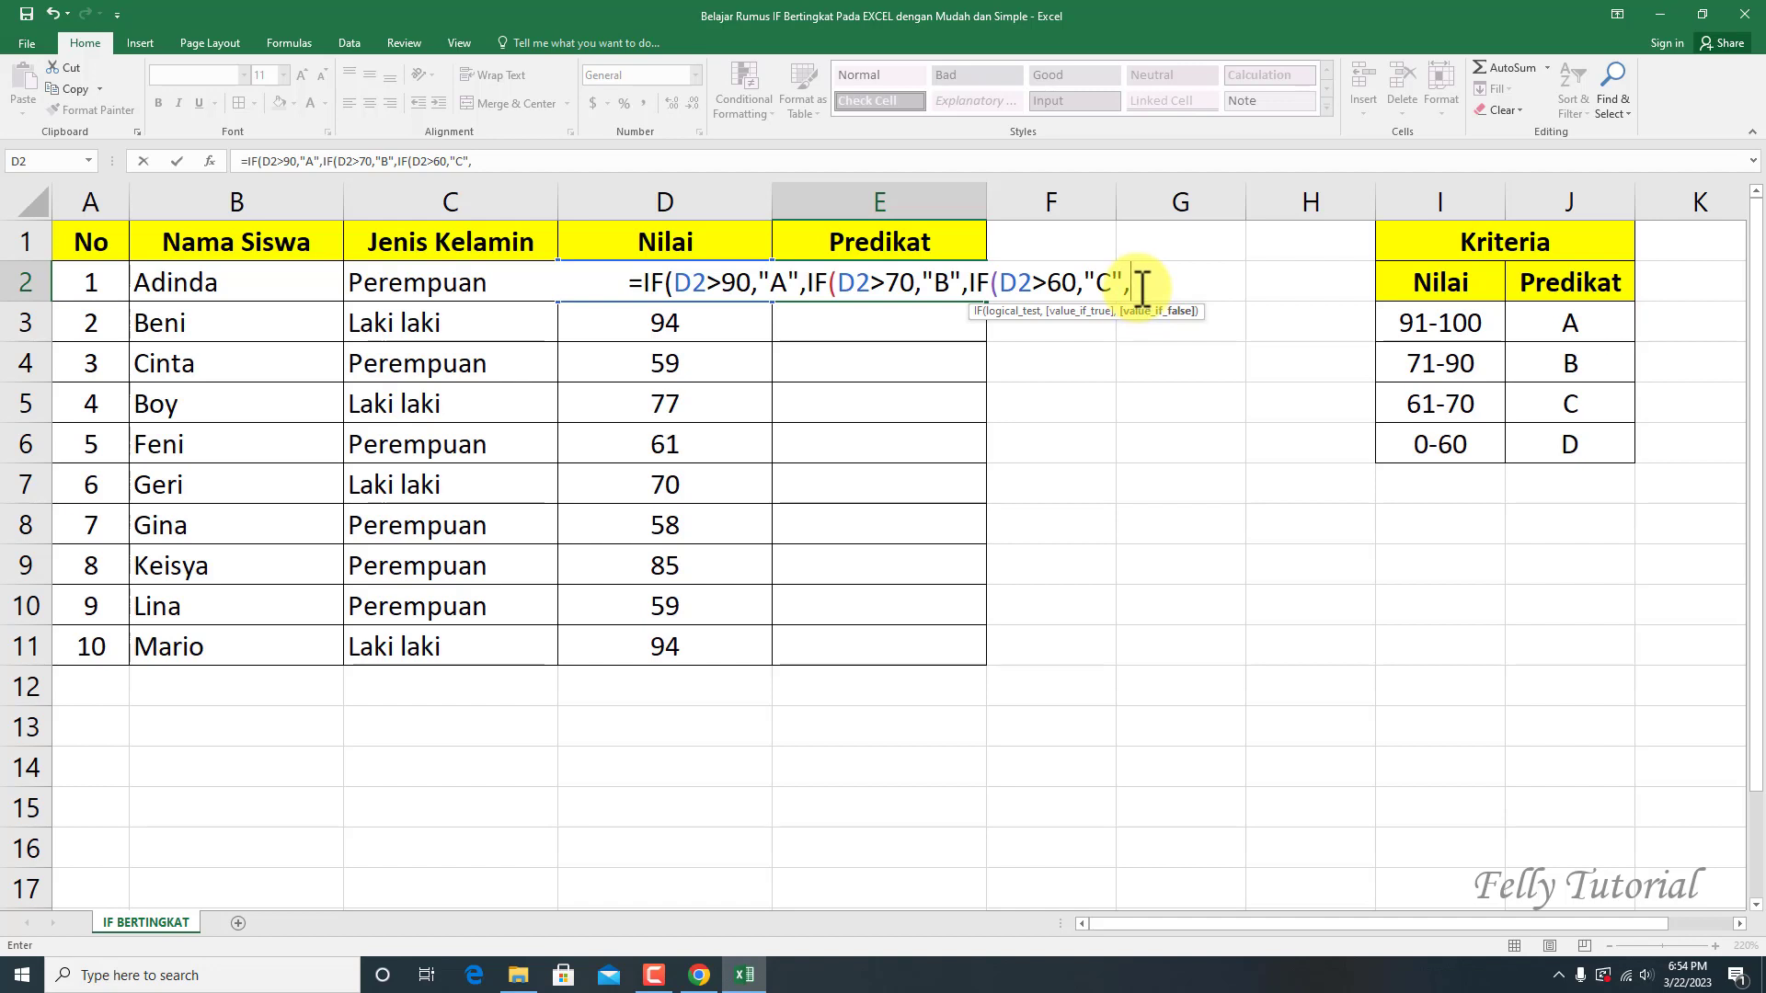
Finish the E2 formula with "D" as the final value-if-false, close all three IF functions and enter it
text(",")
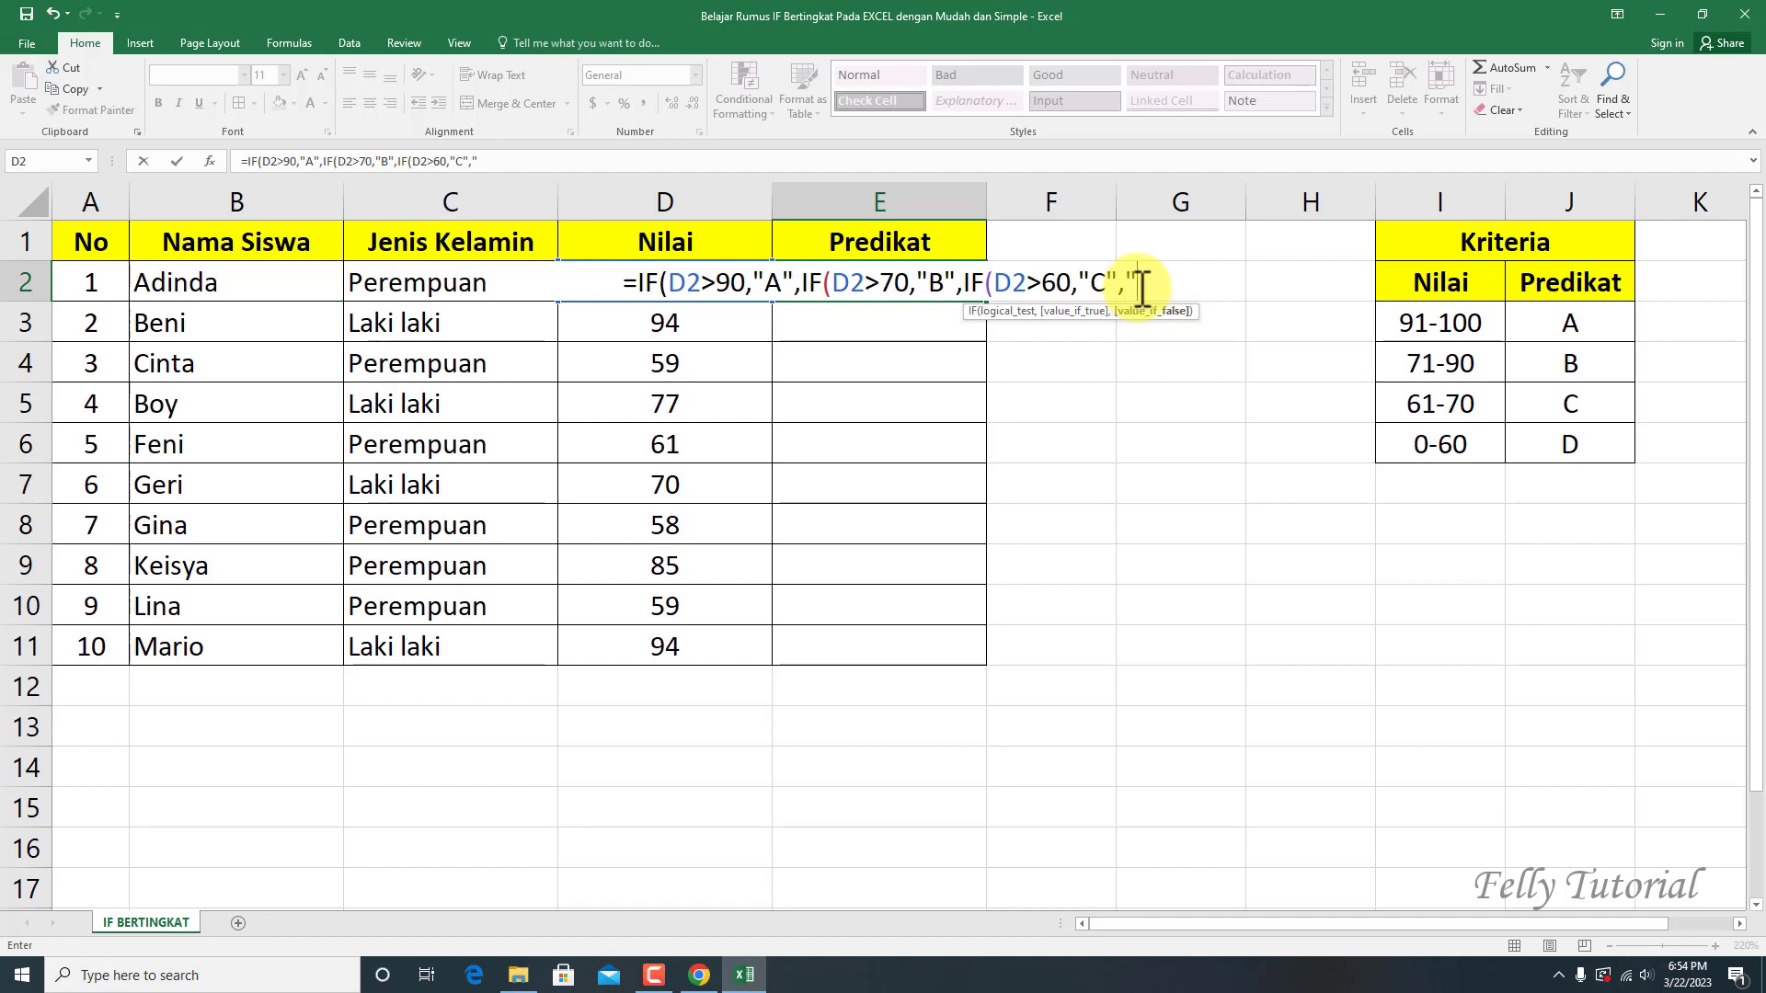
text(D)
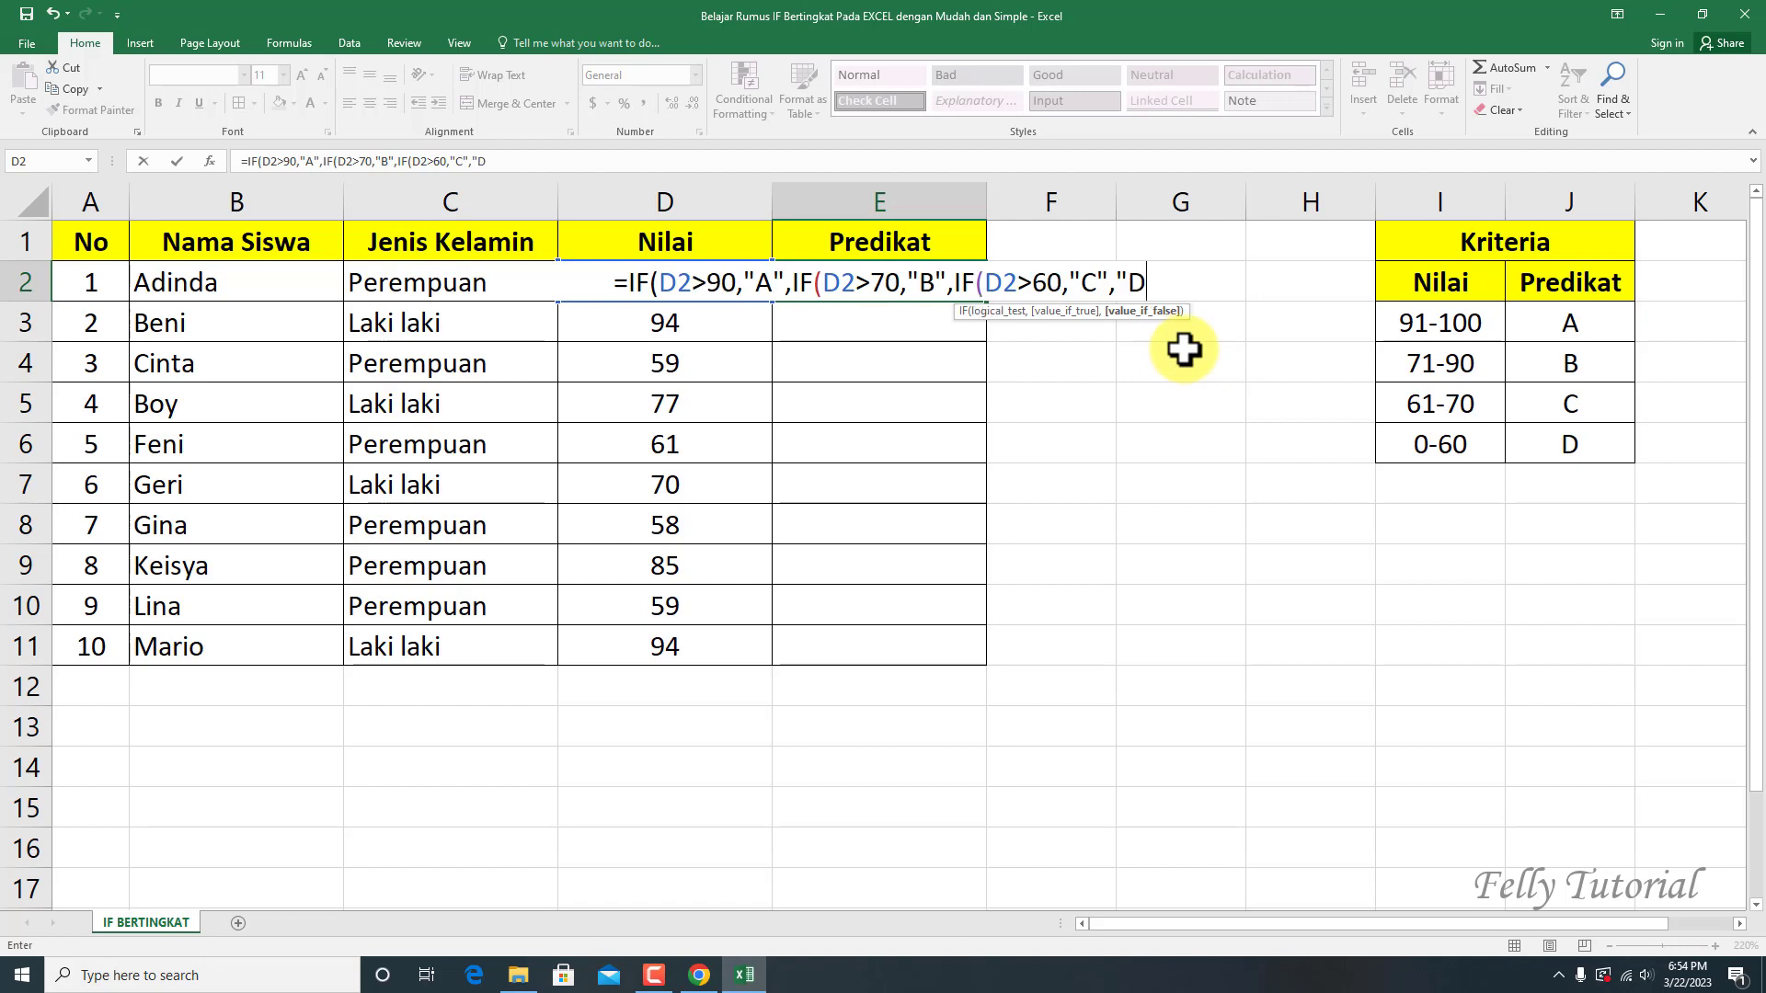
text(")
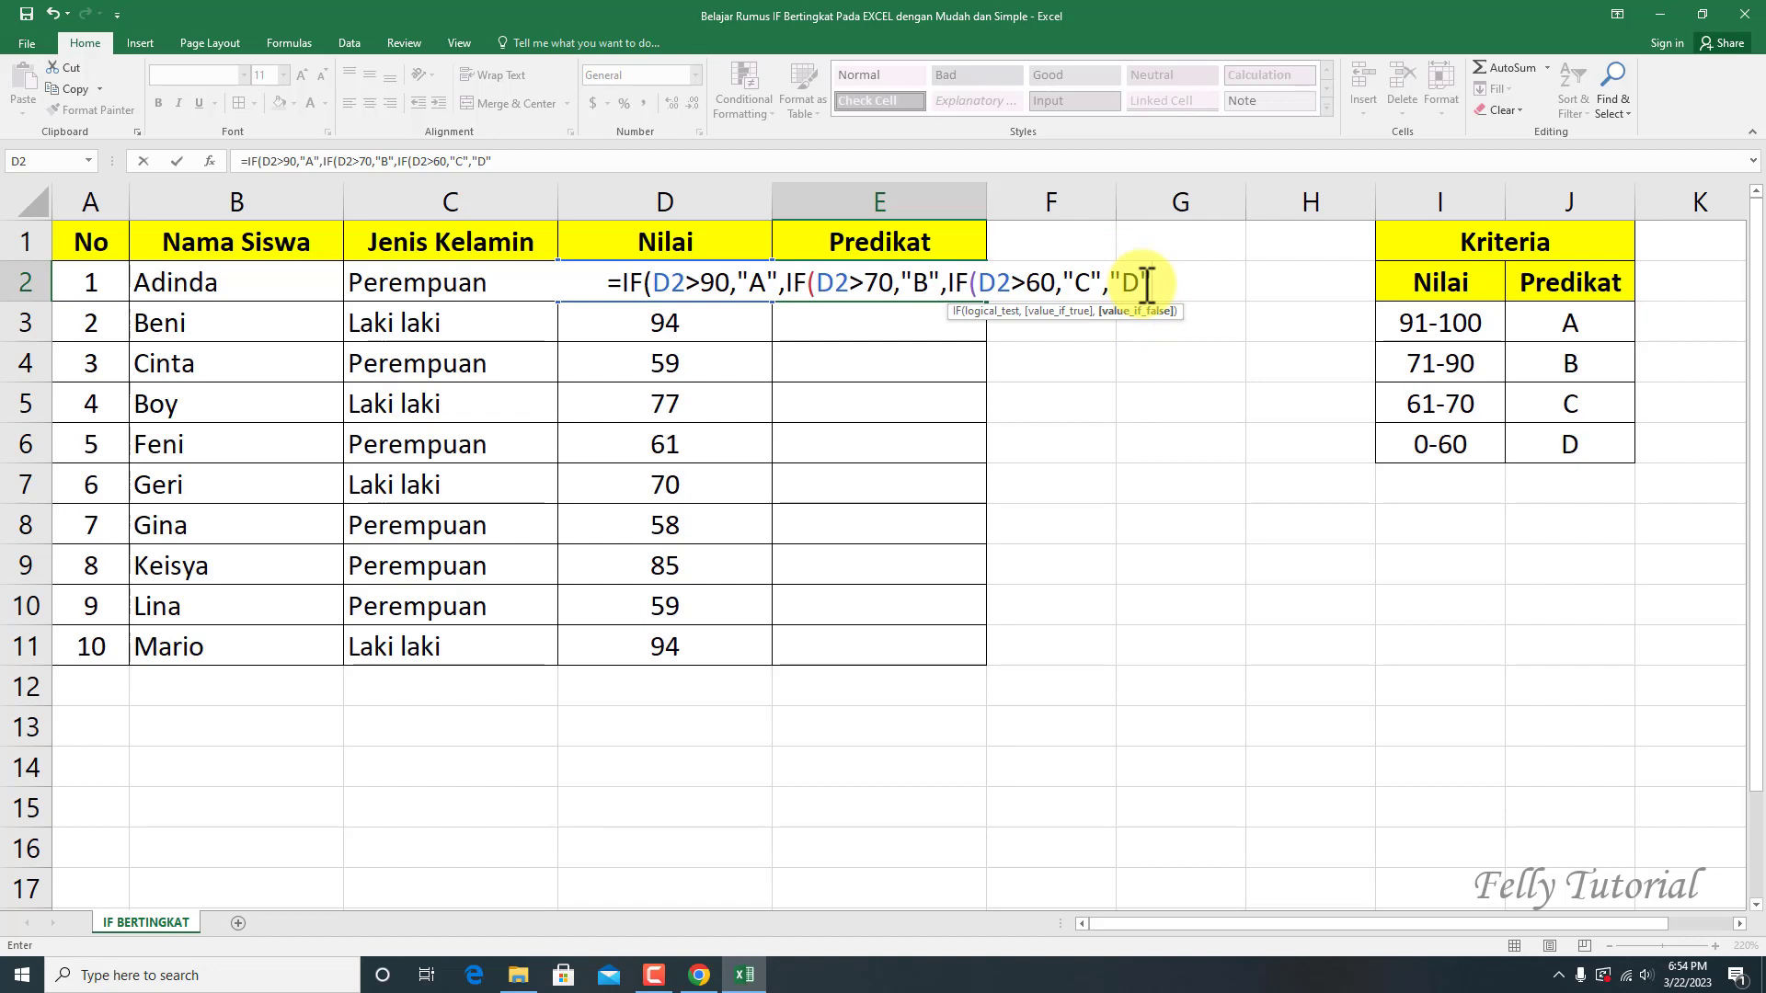
text()))
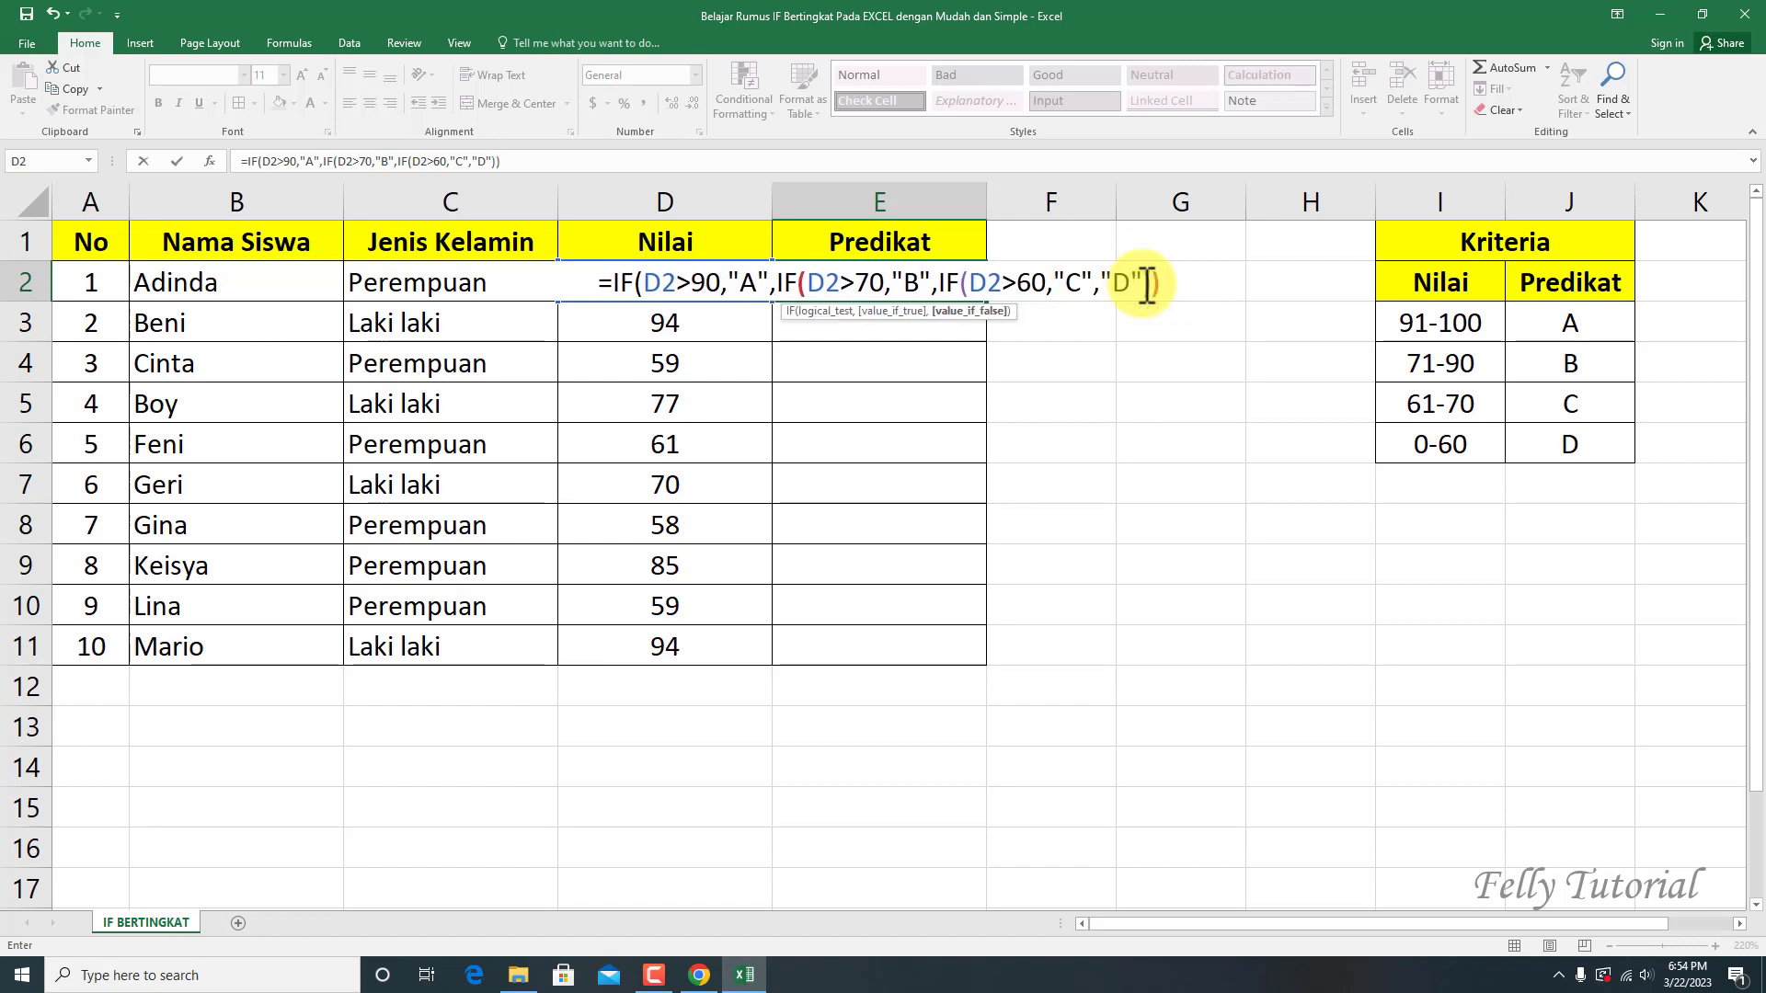
text())
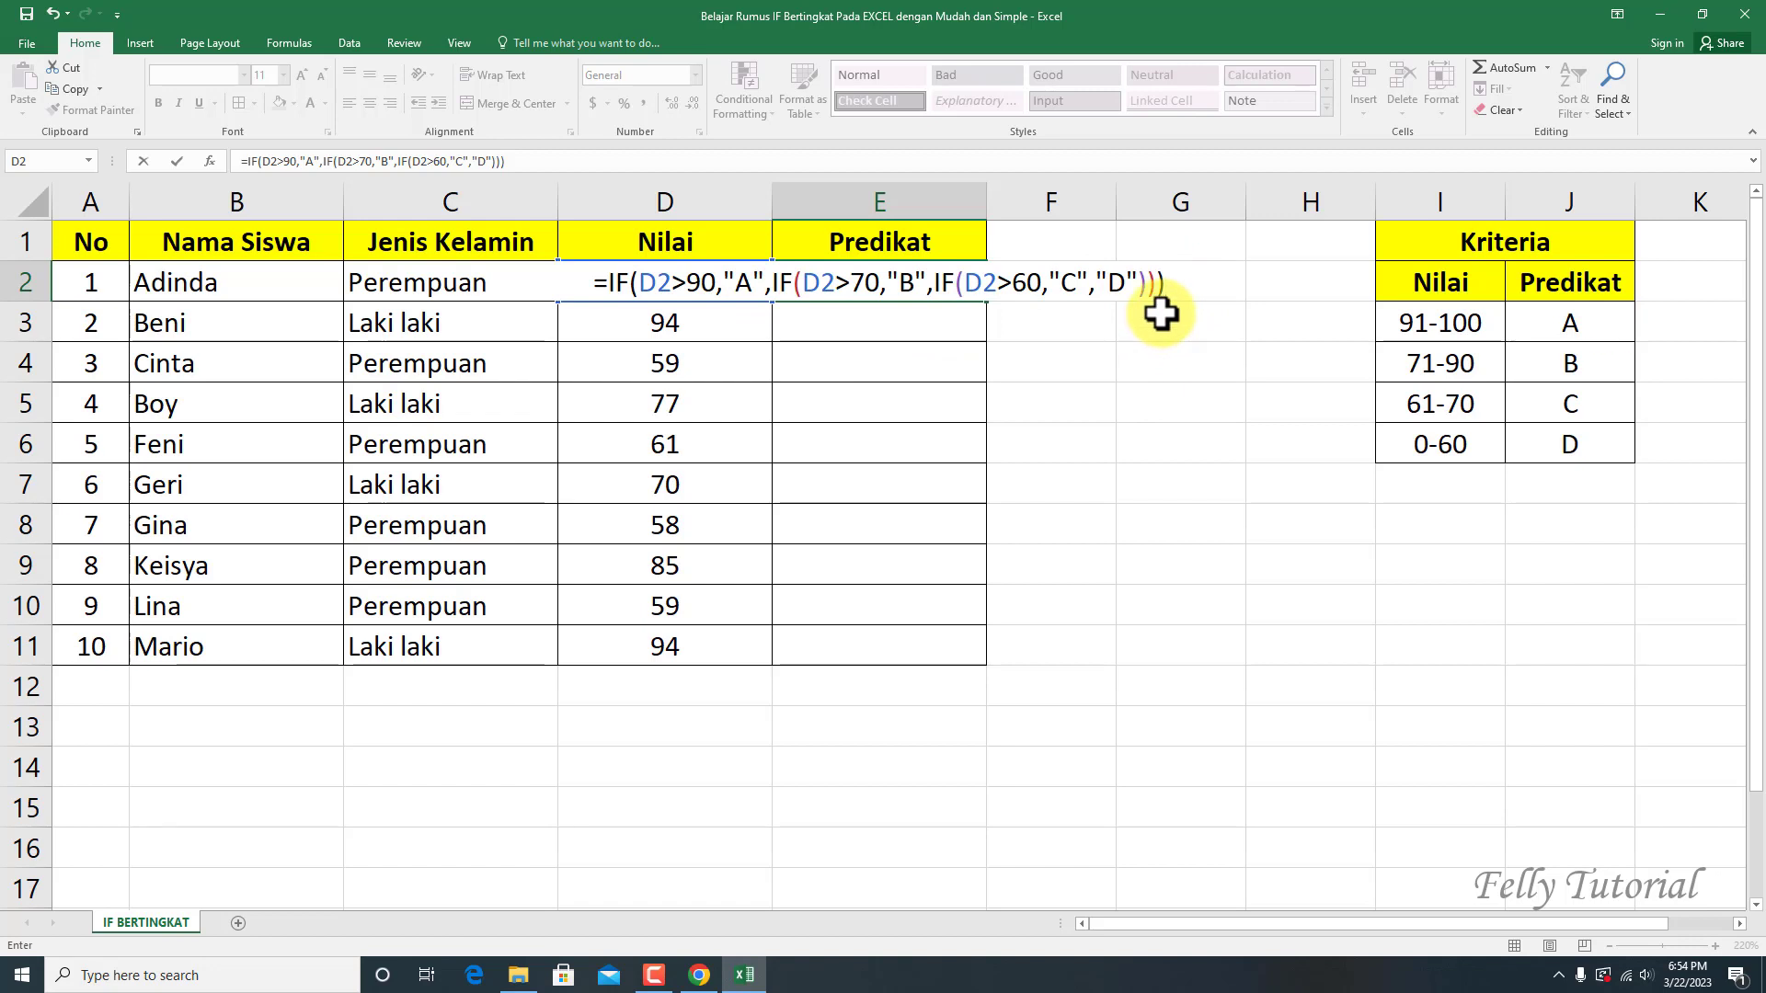
key(Return)
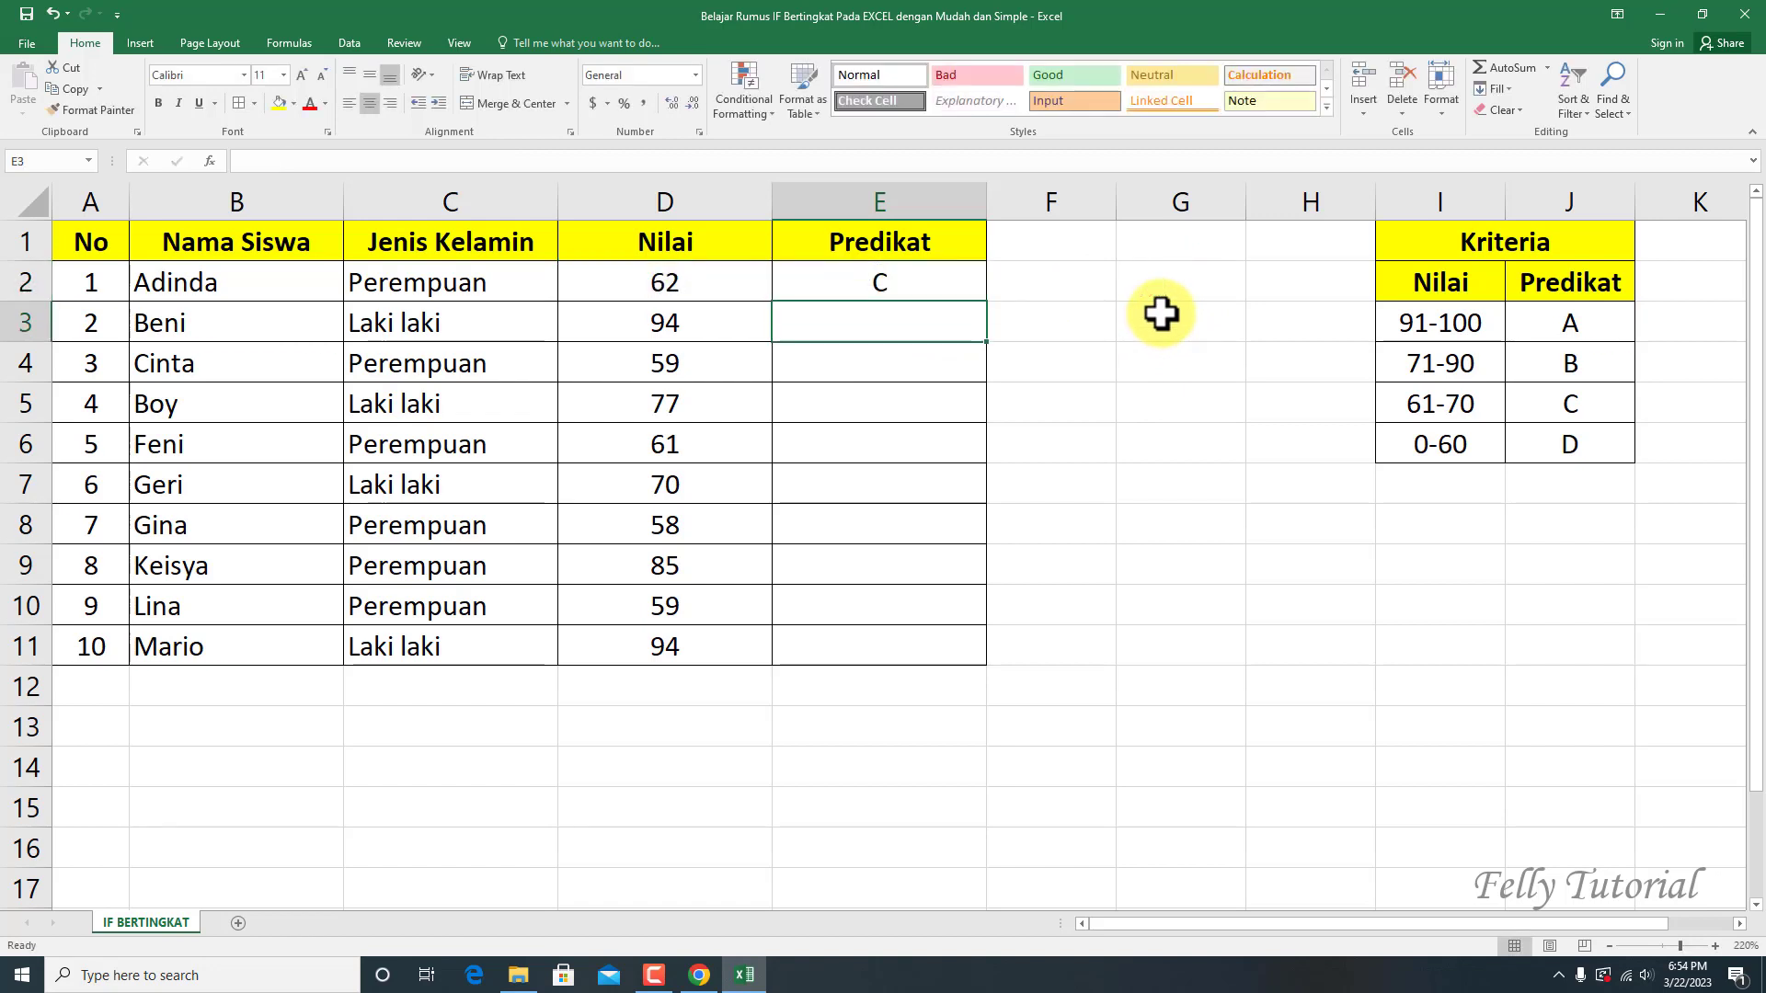
Copy the nested IF formula from E2 down the Predikat column through E11
click(915, 281)
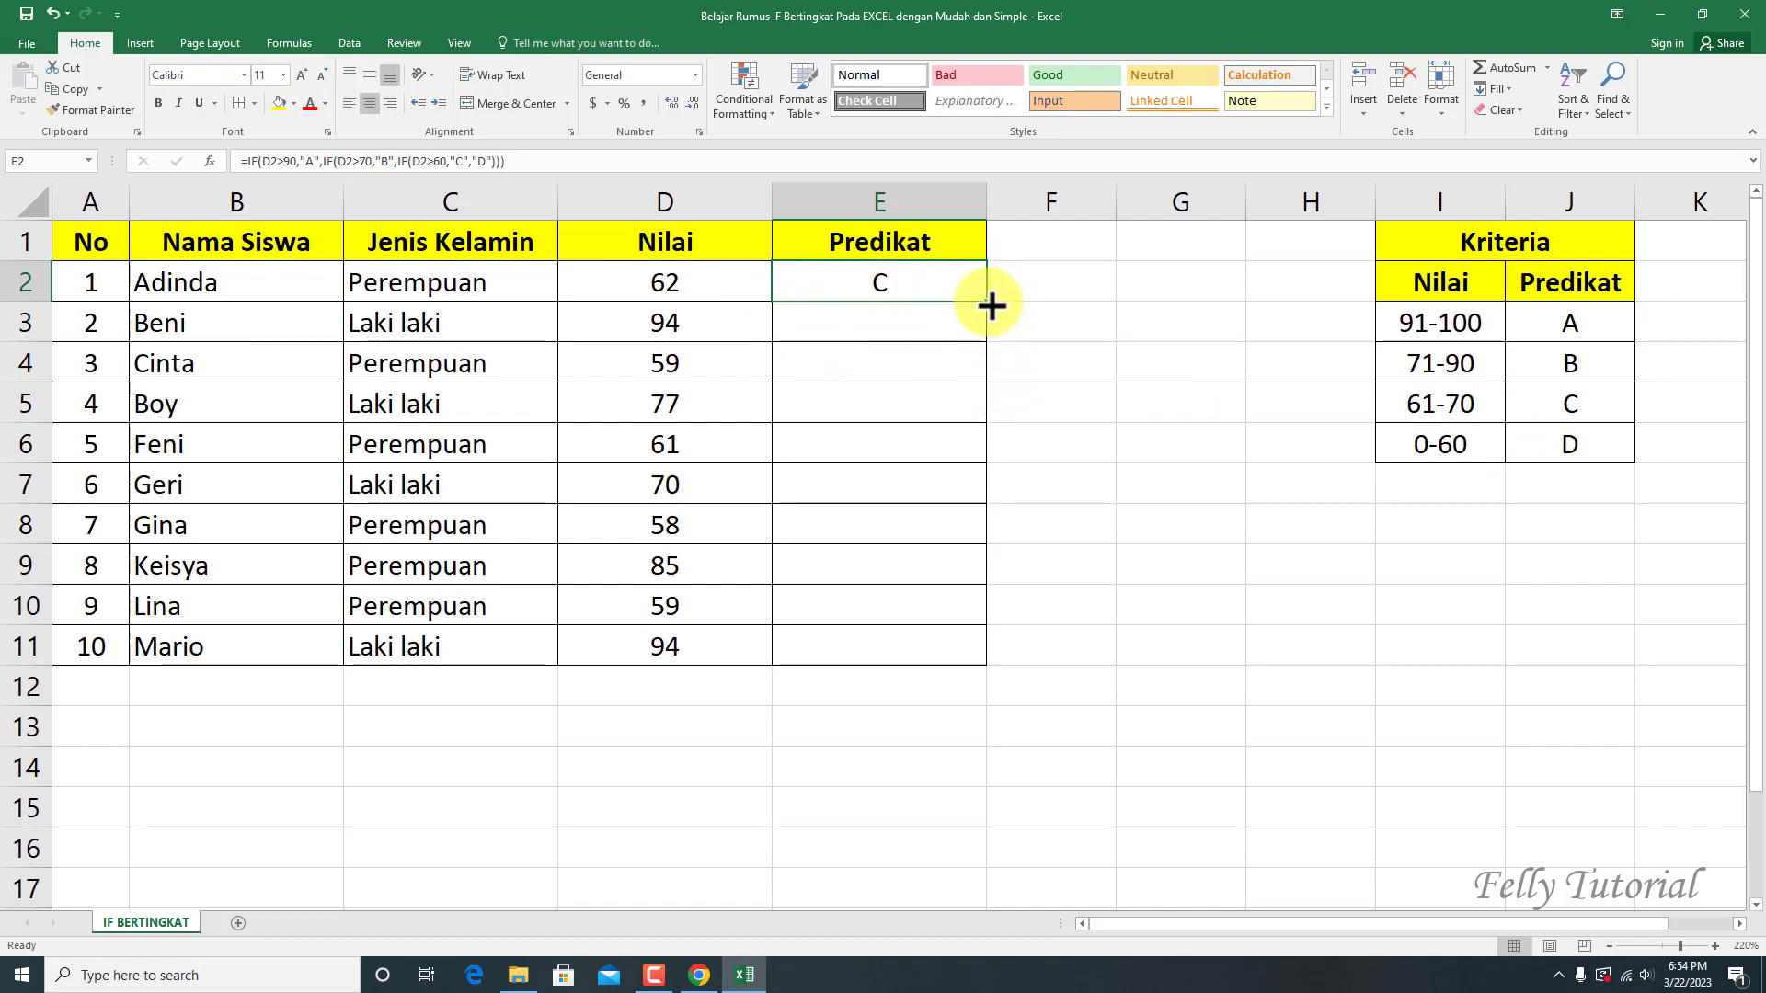
drag(992, 306, 954, 676)
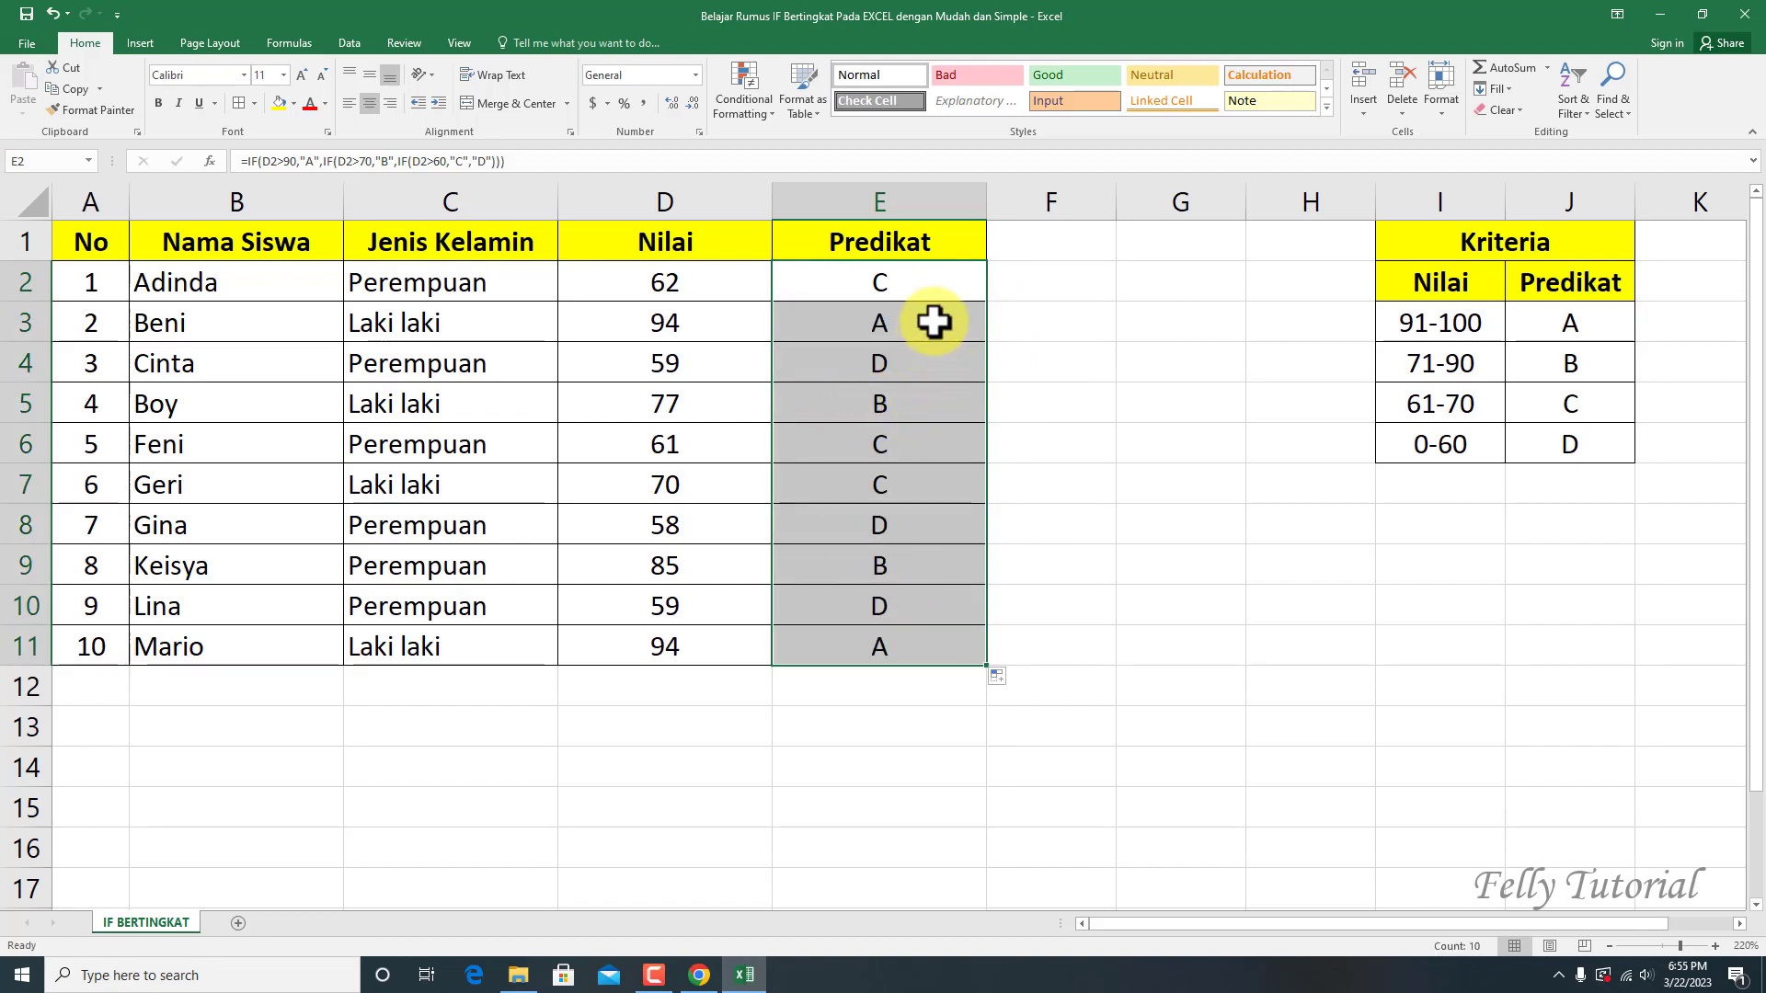
drag(912, 291, 905, 649)
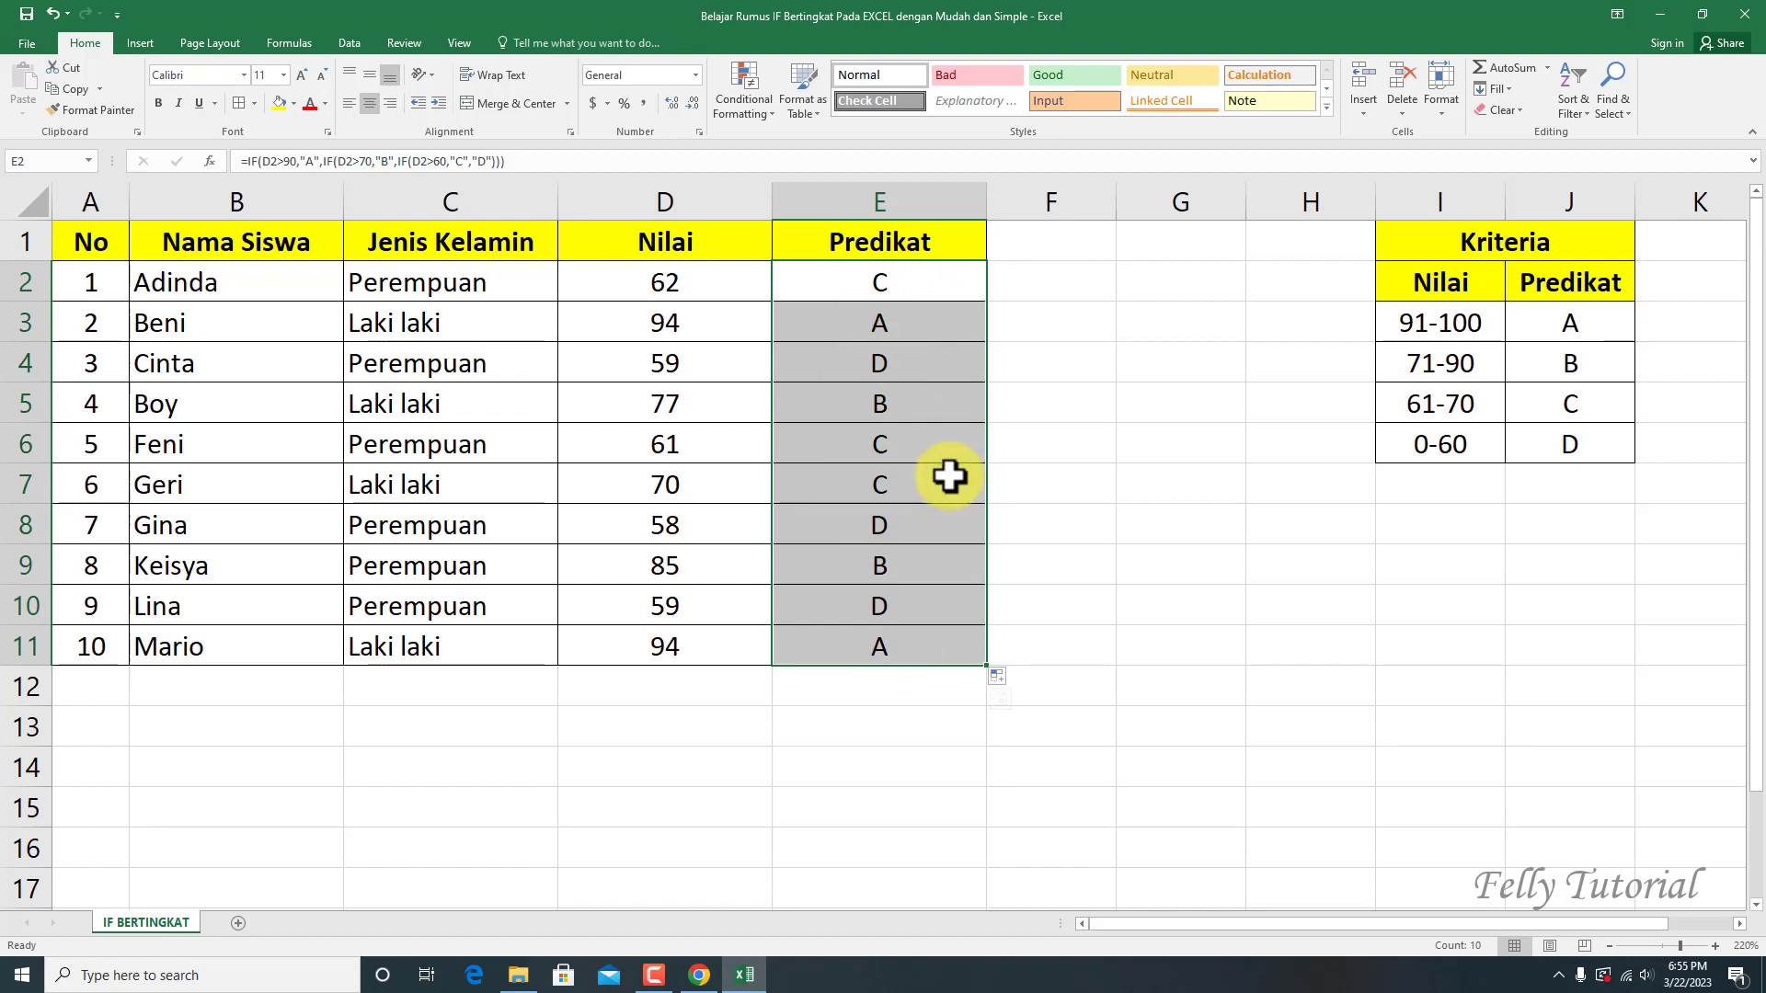
Inspect the copied formula in E4 and the original nested IF formula in E2 without changing them
click(905, 361)
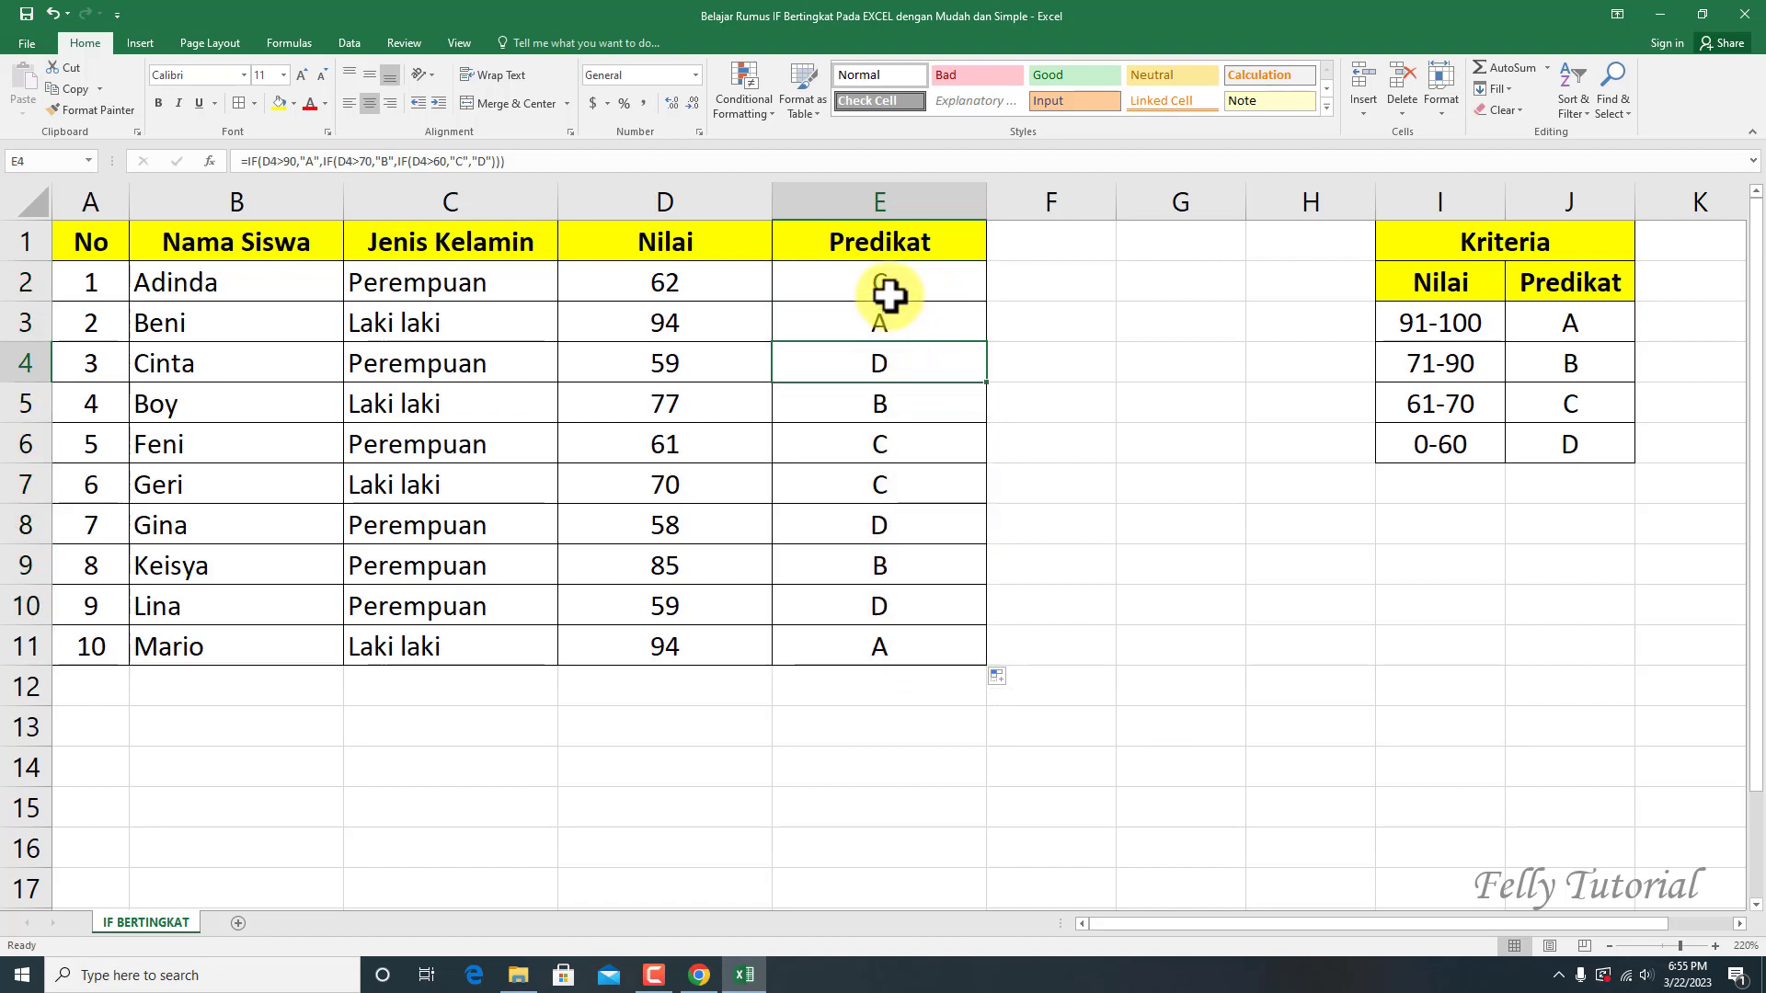
double_click(897, 290)
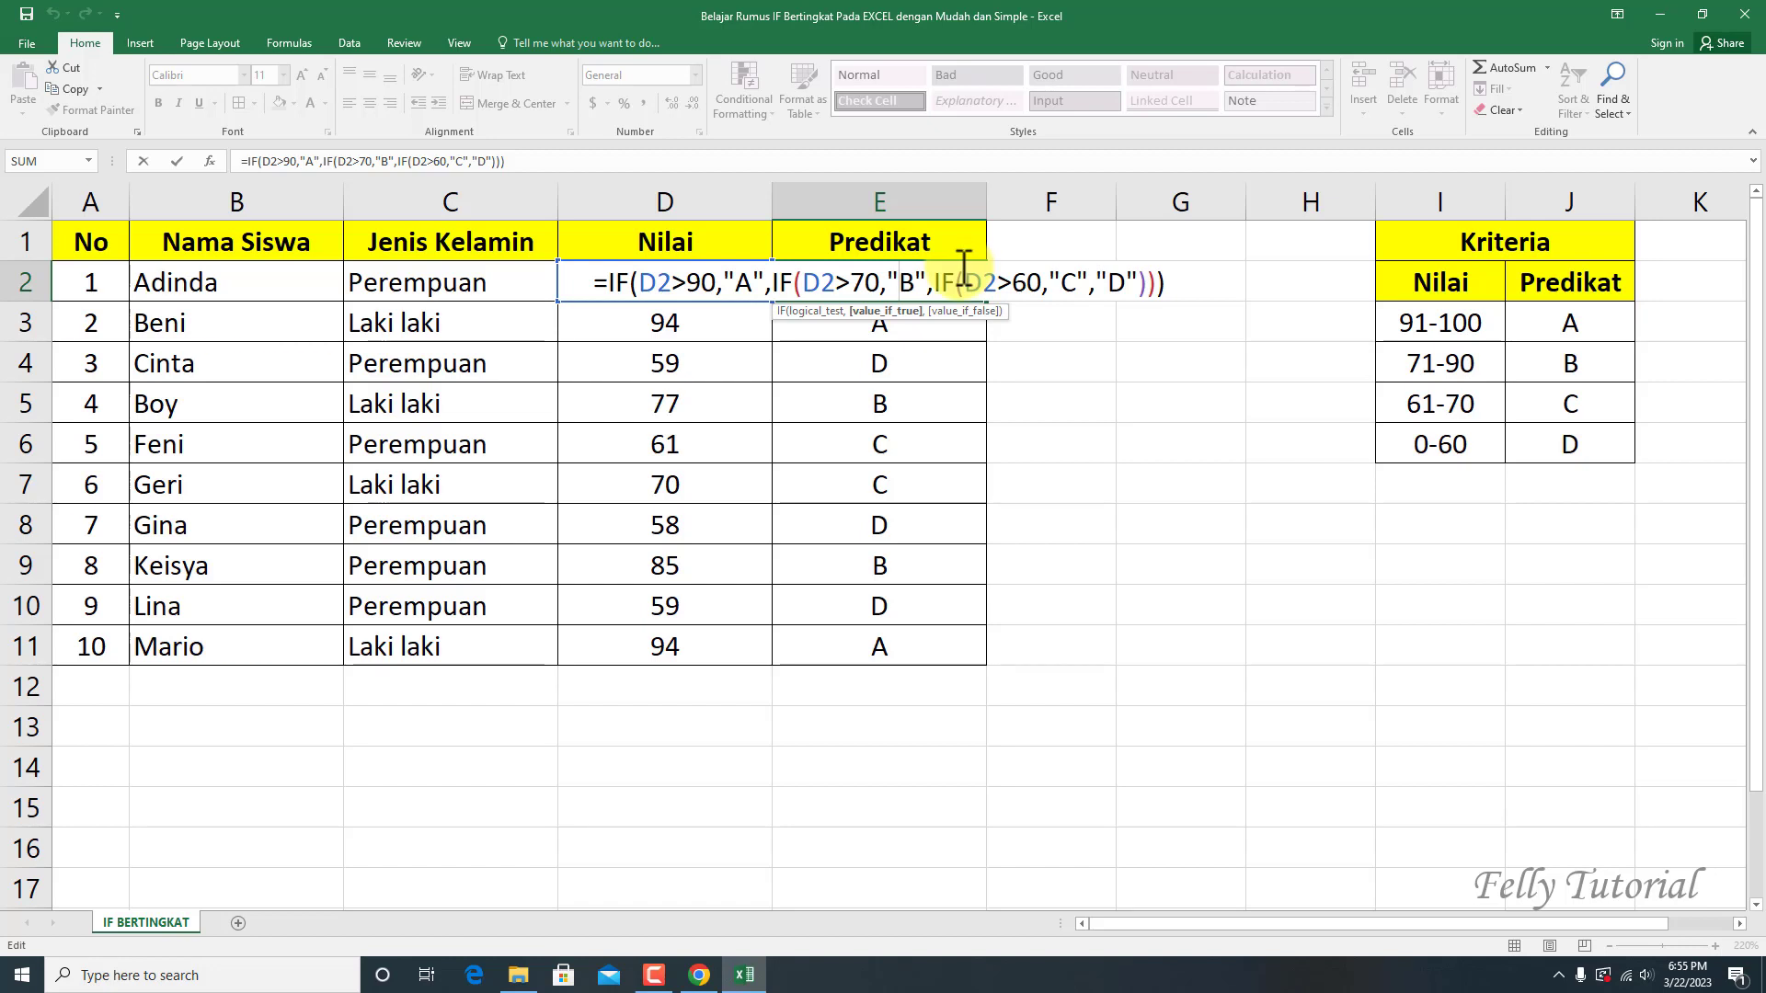
key(Return)
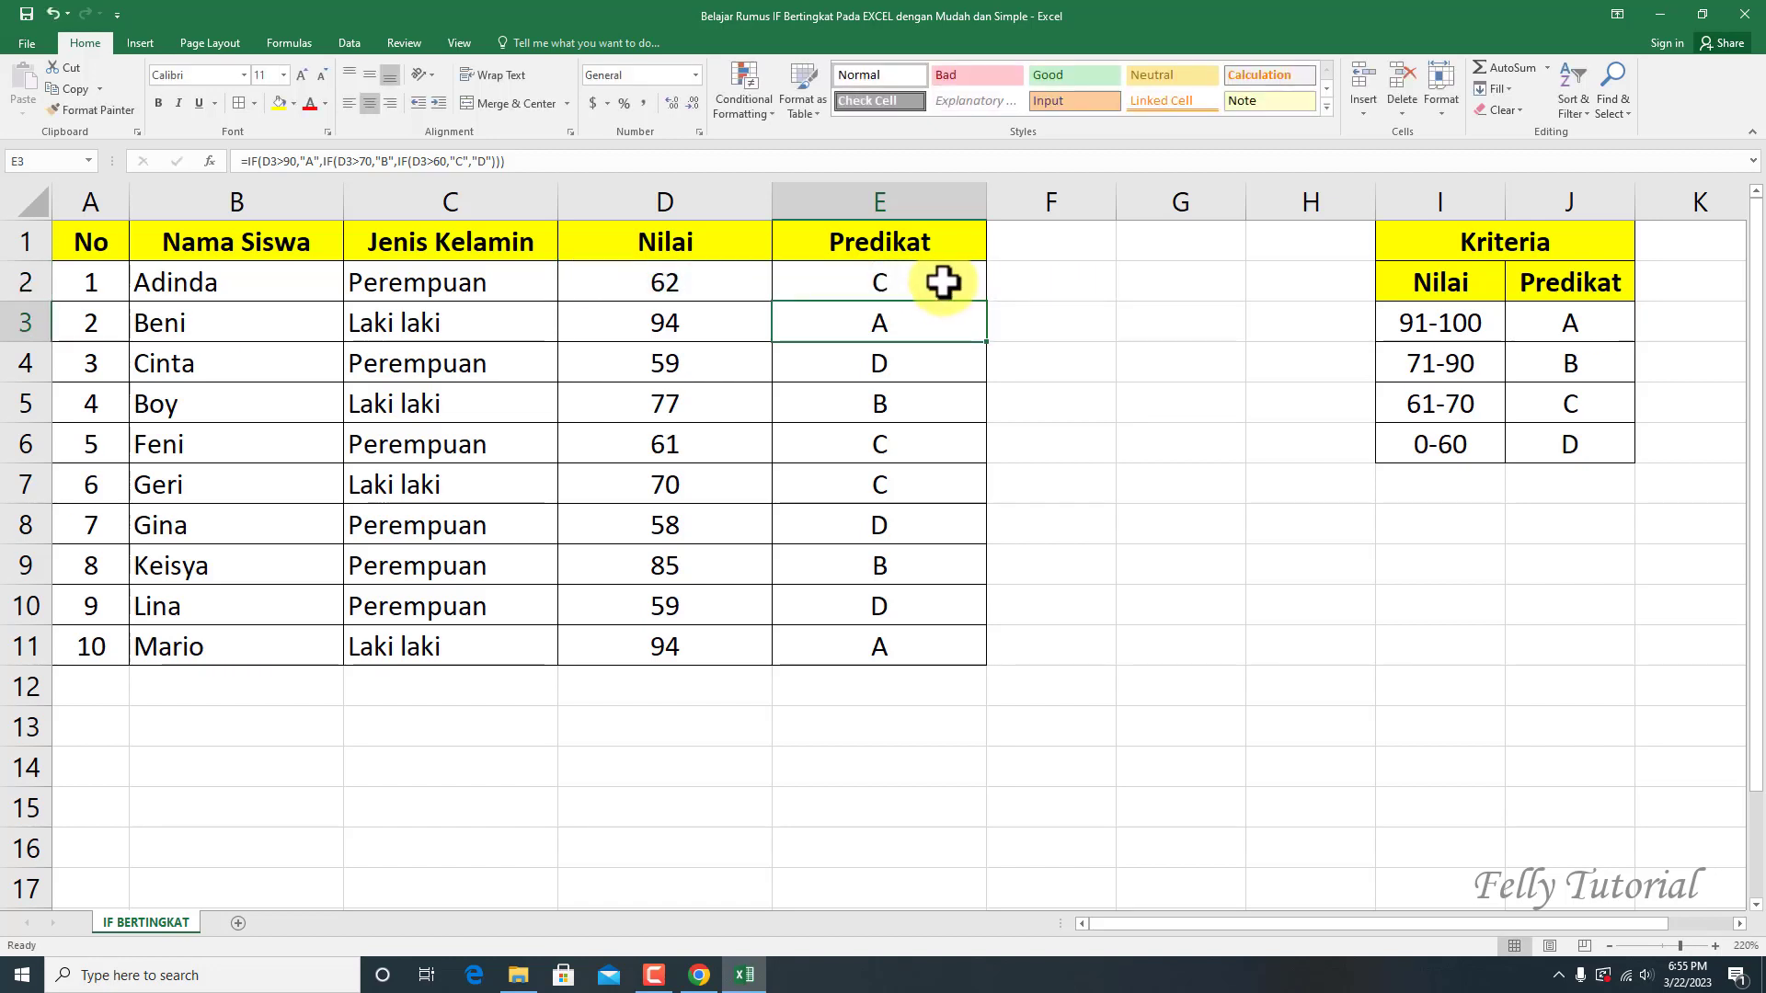
Replace the formulas in E2:E11 with their plain values by copying the range and pasting it in place as values
drag(946, 282, 965, 642)
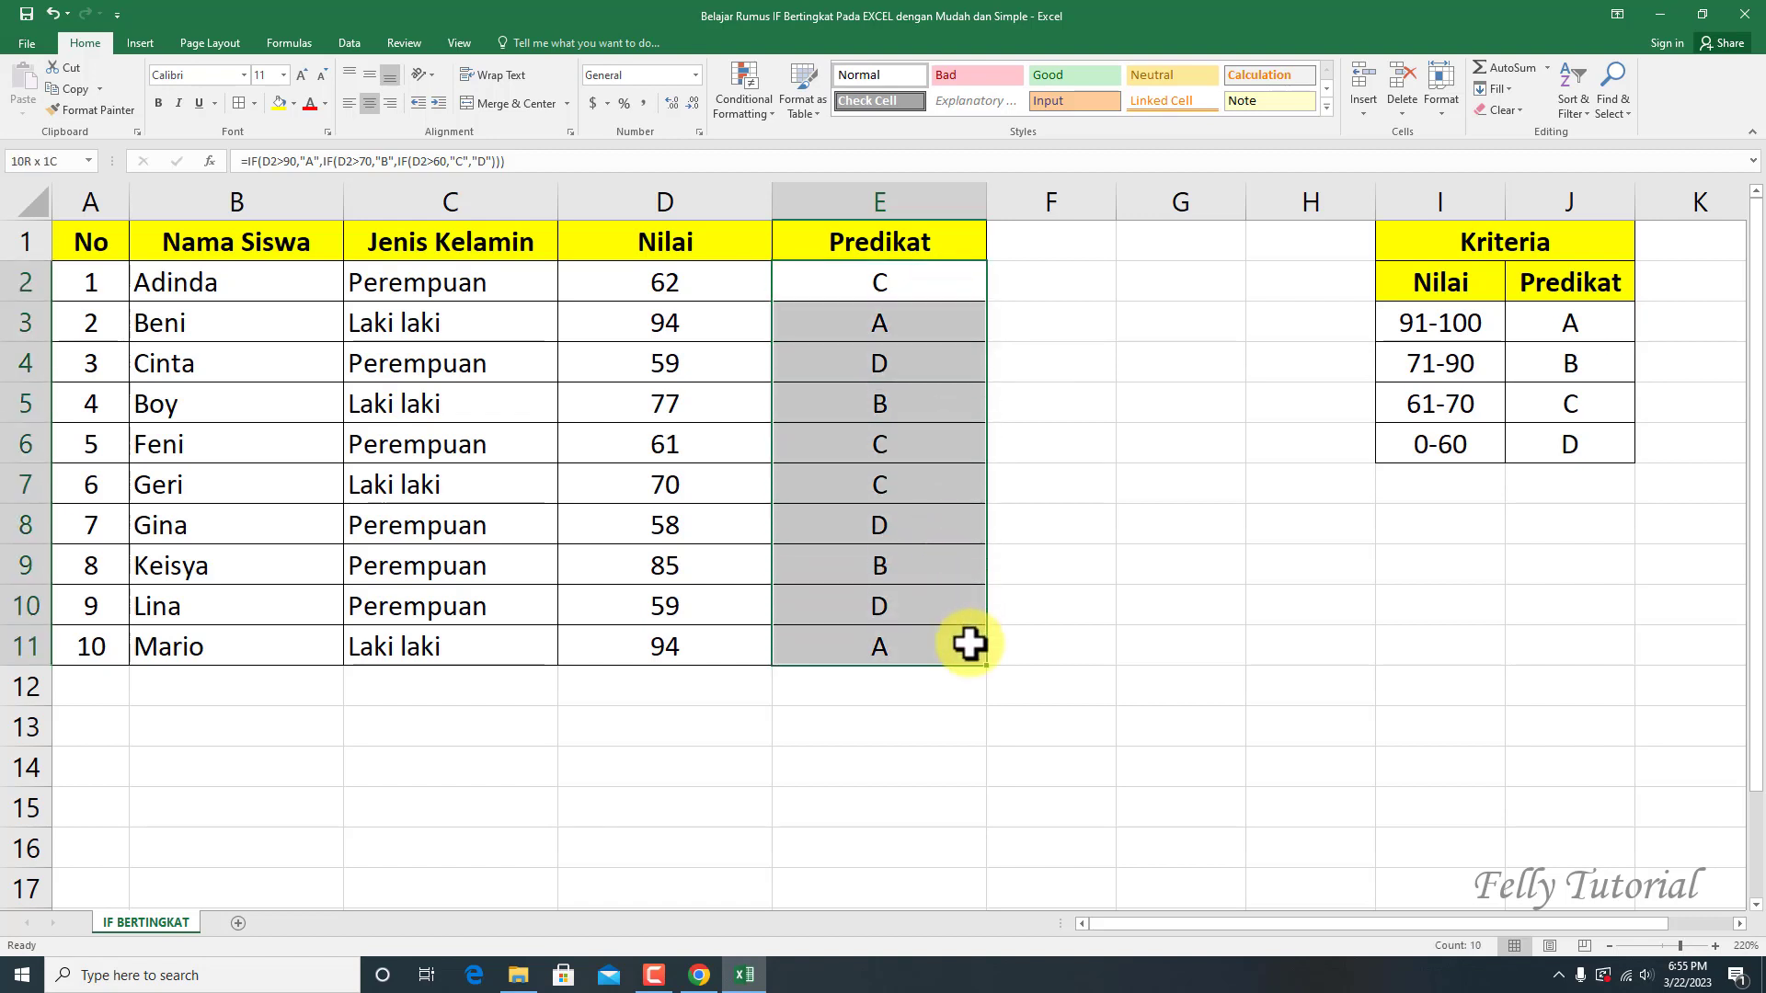
right_click(851, 311)
click(886, 340)
right_click(870, 320)
click(936, 387)
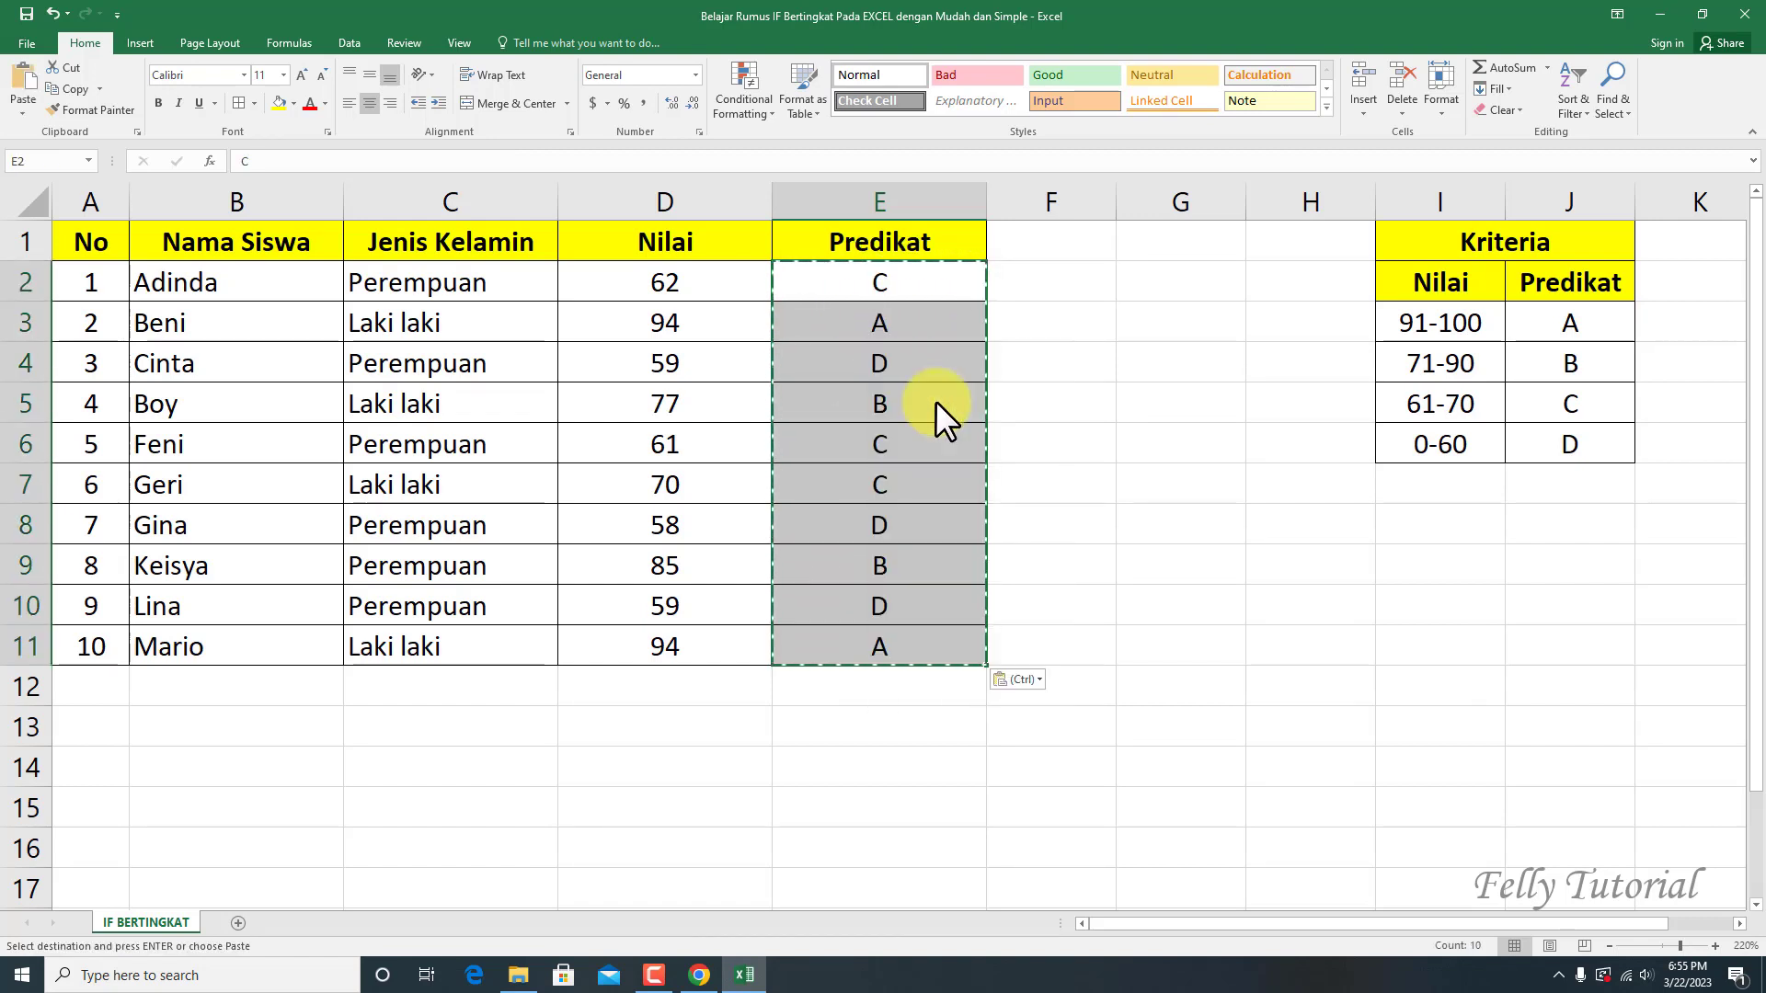
key(Escape)
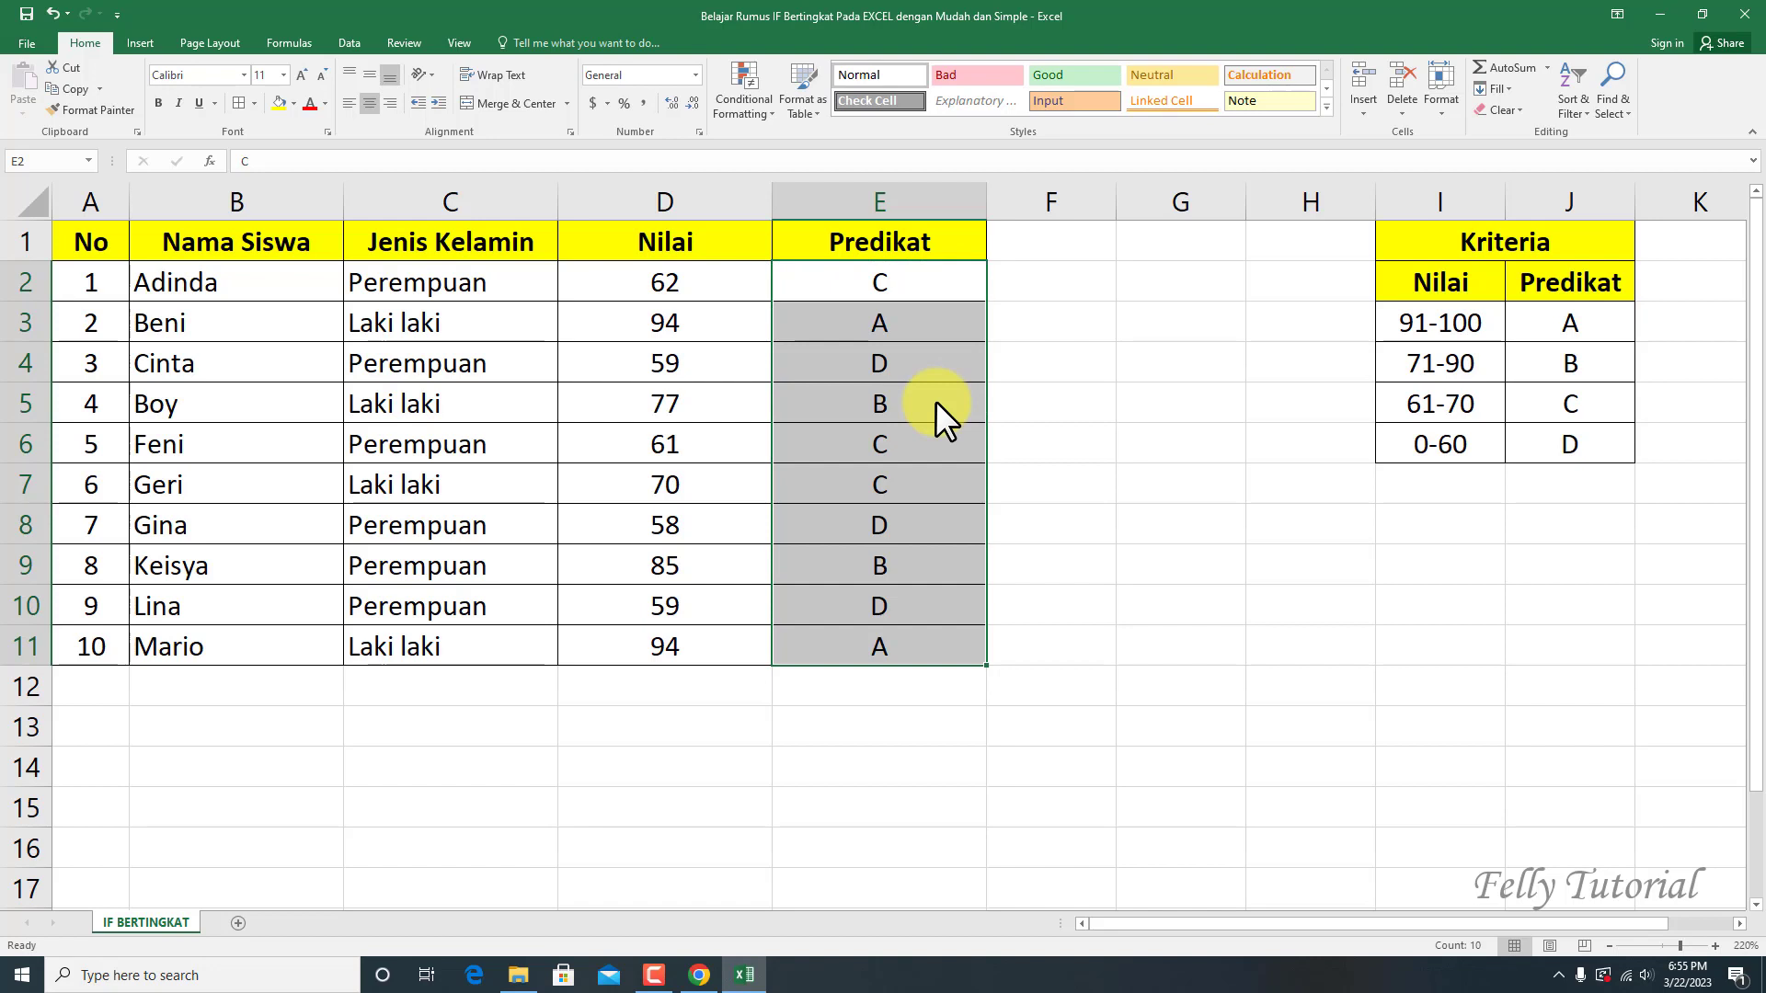
click(936, 401)
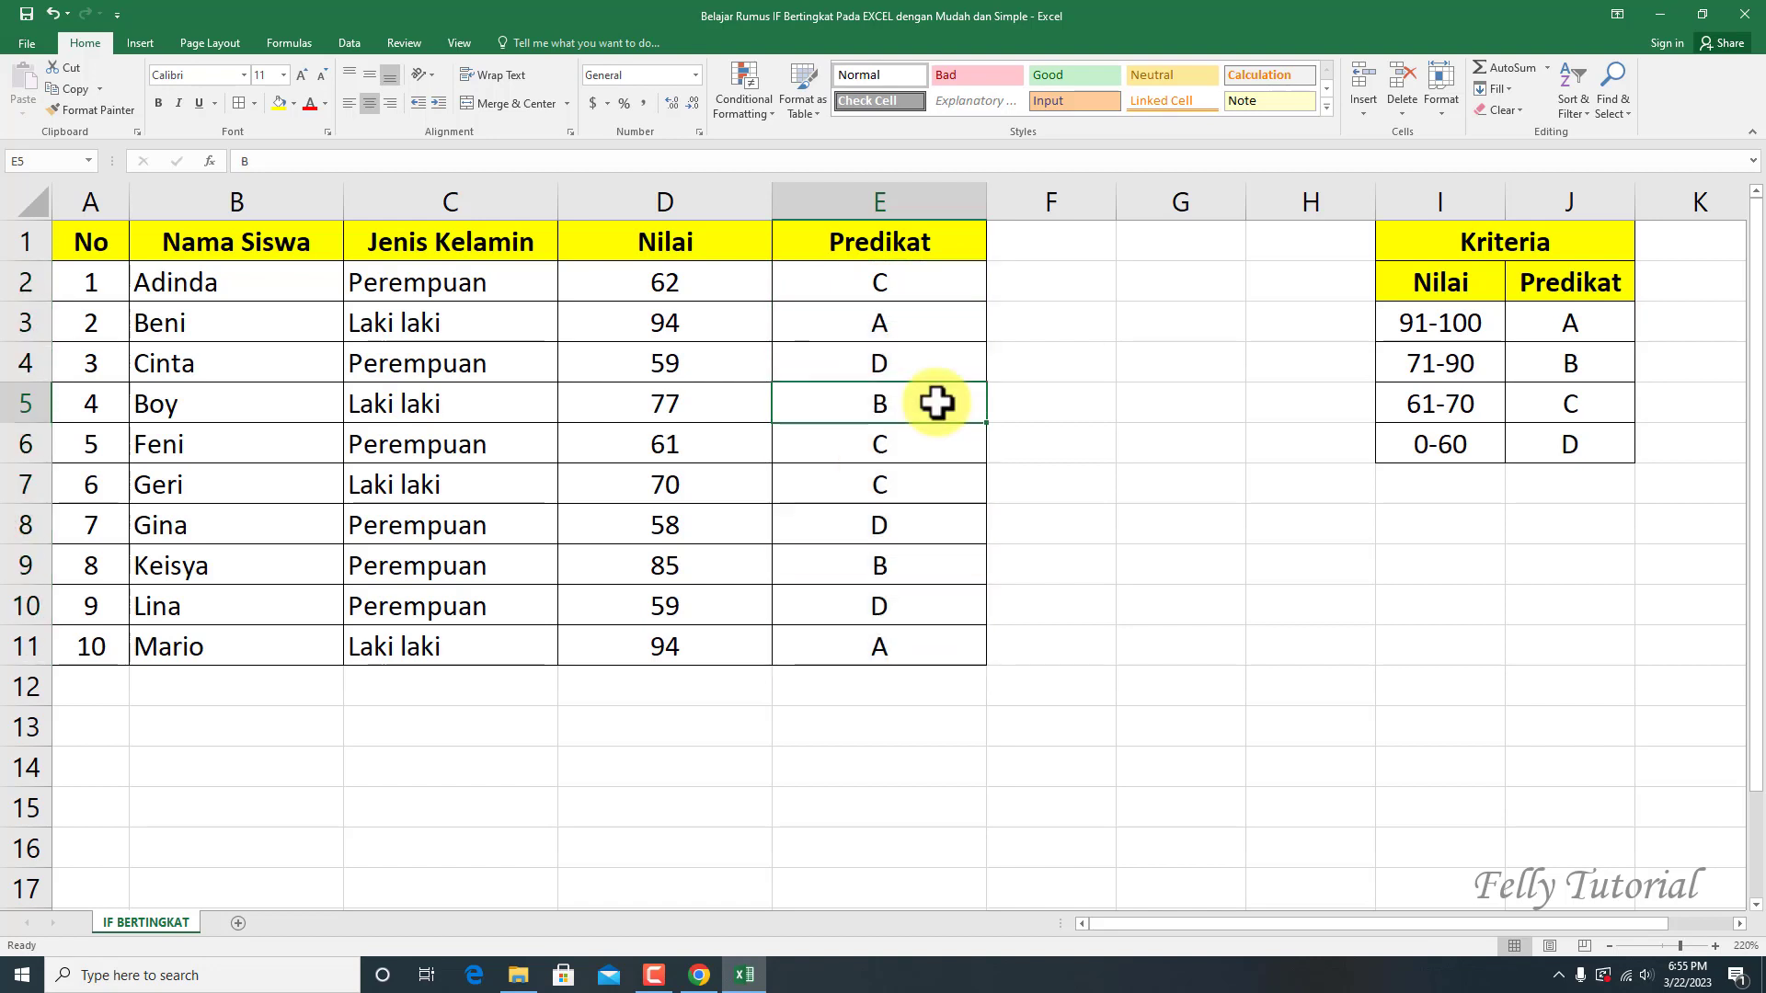